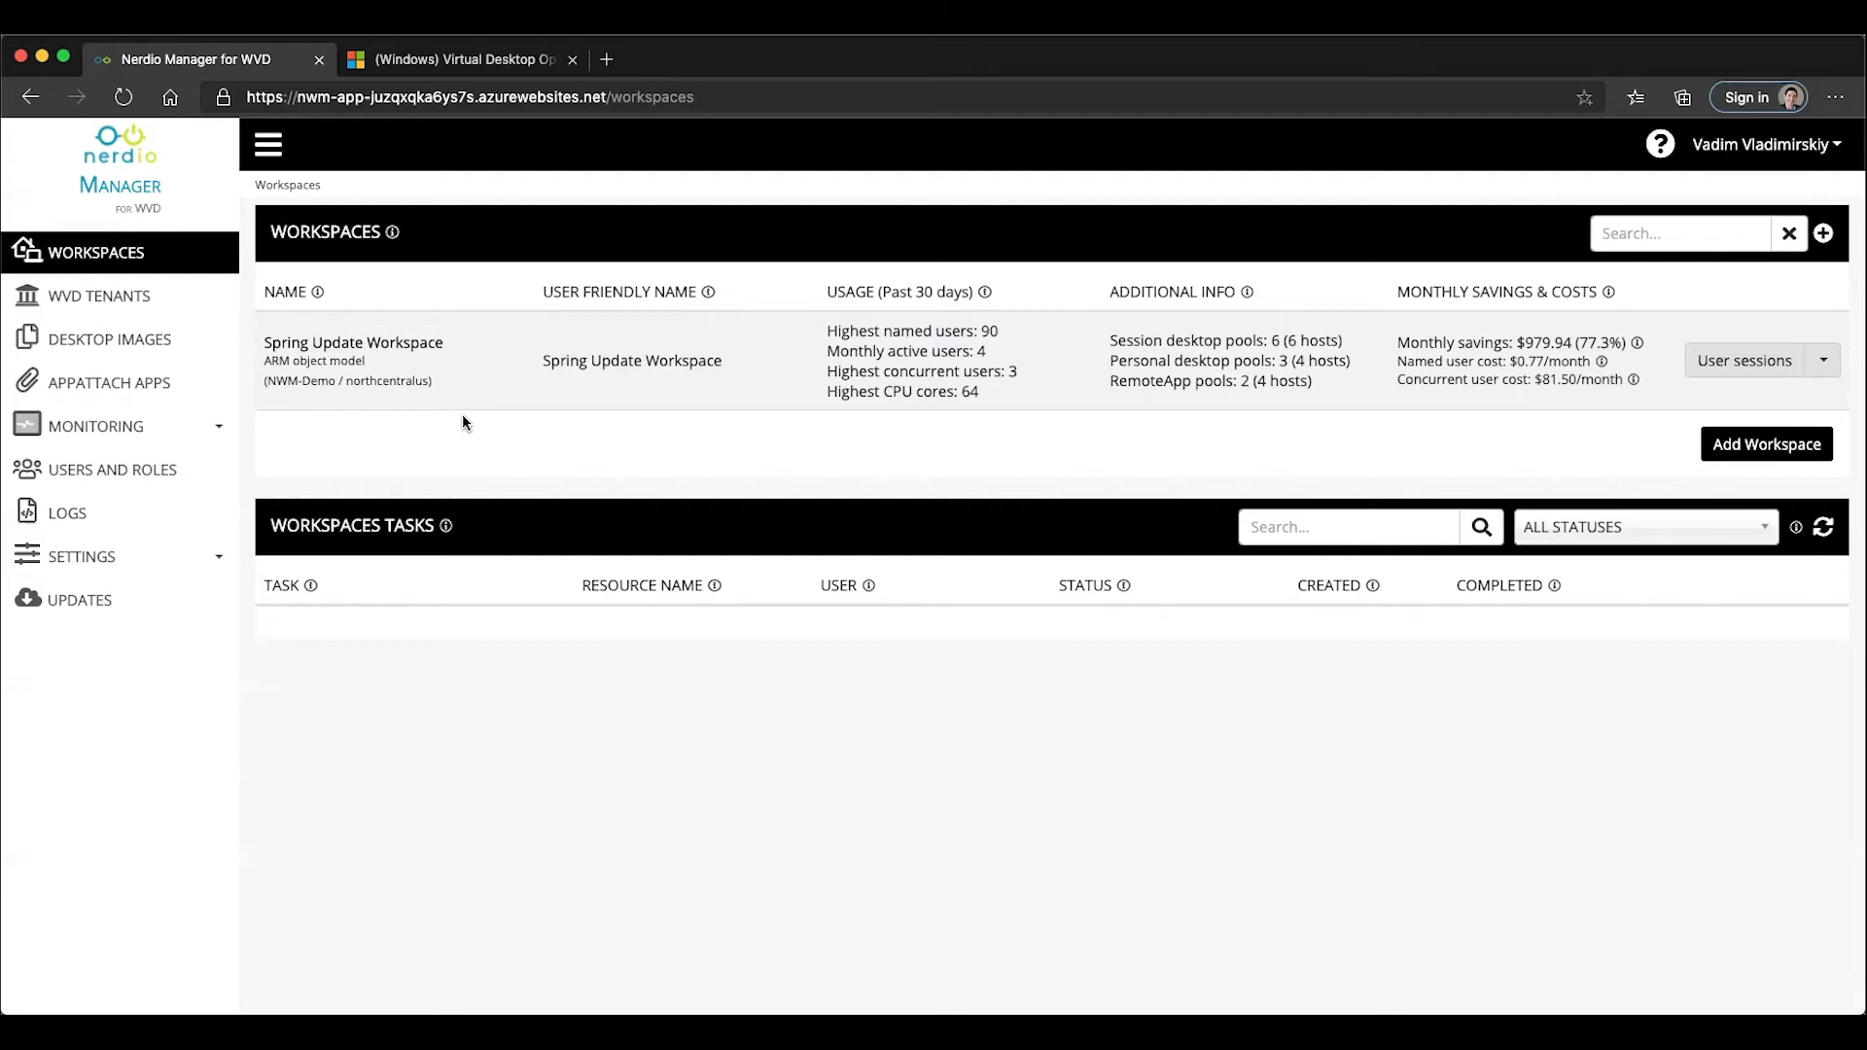
- Open Session timeouts for the Marketing host pool in Spring Update Workspace
click(408, 346)
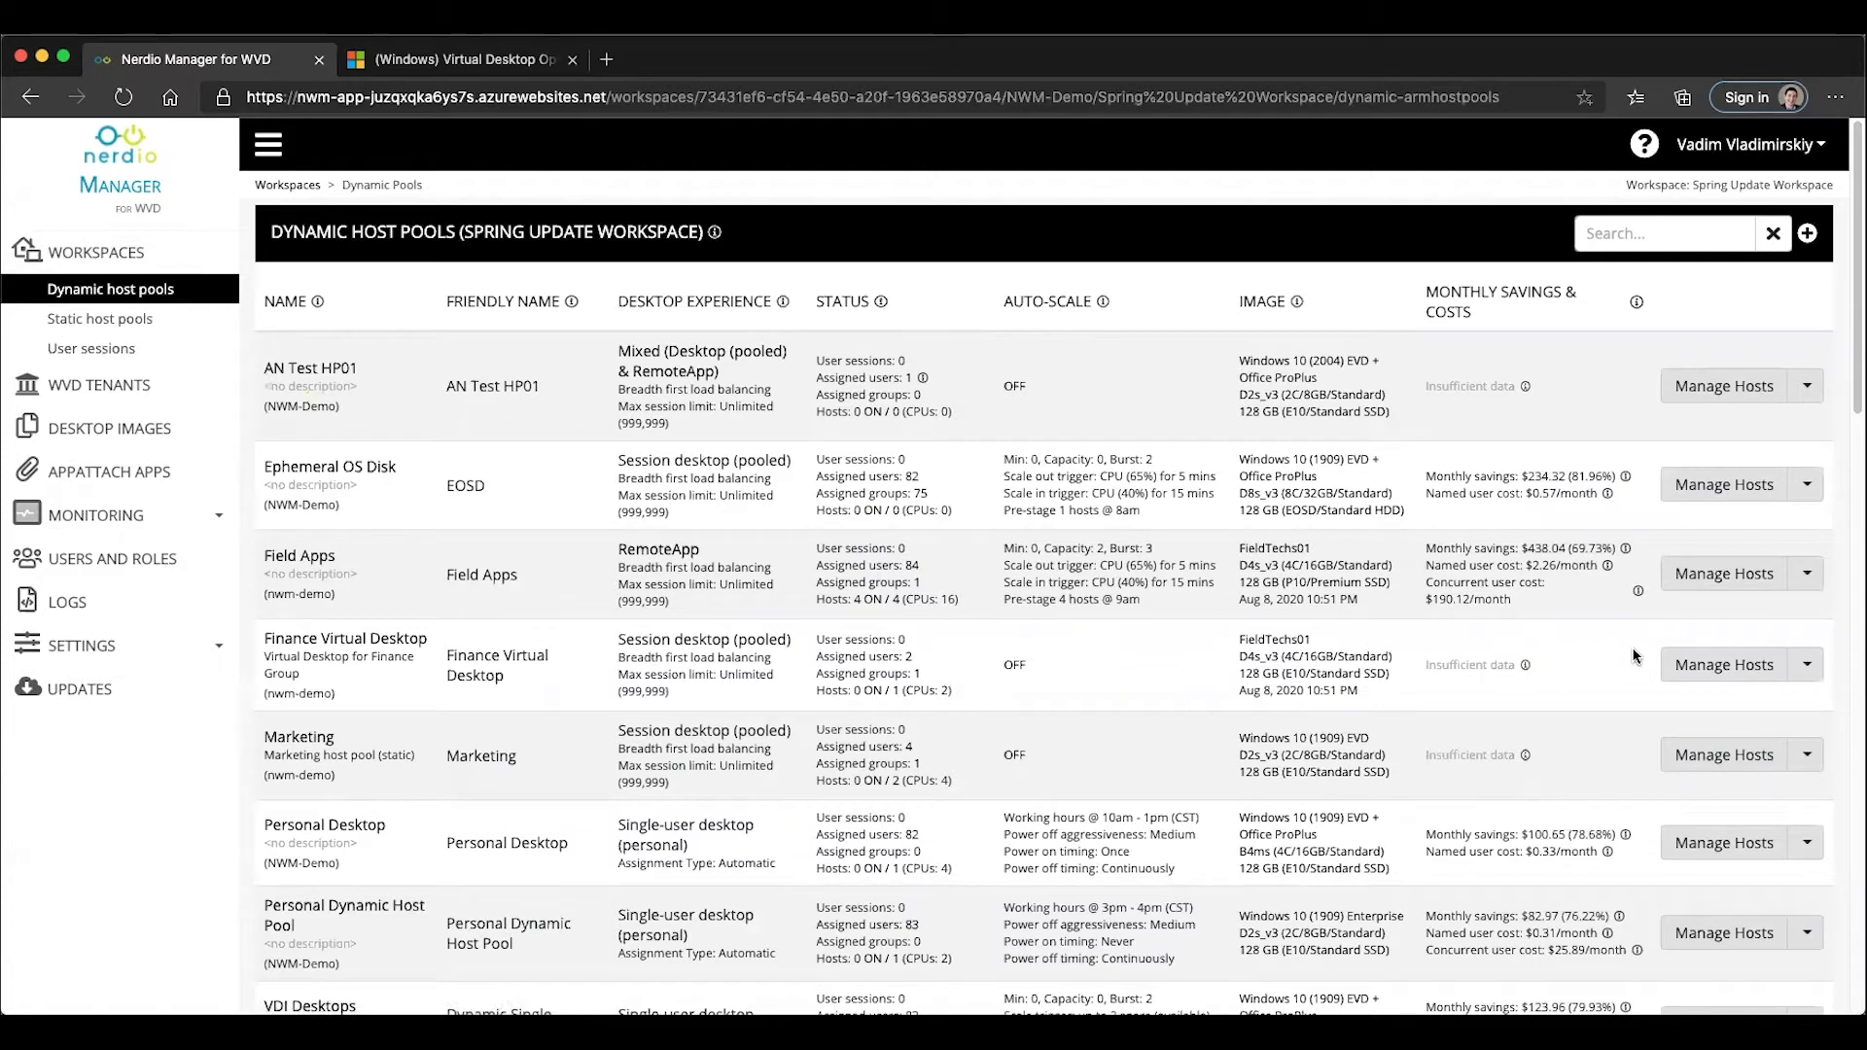
click(1807, 758)
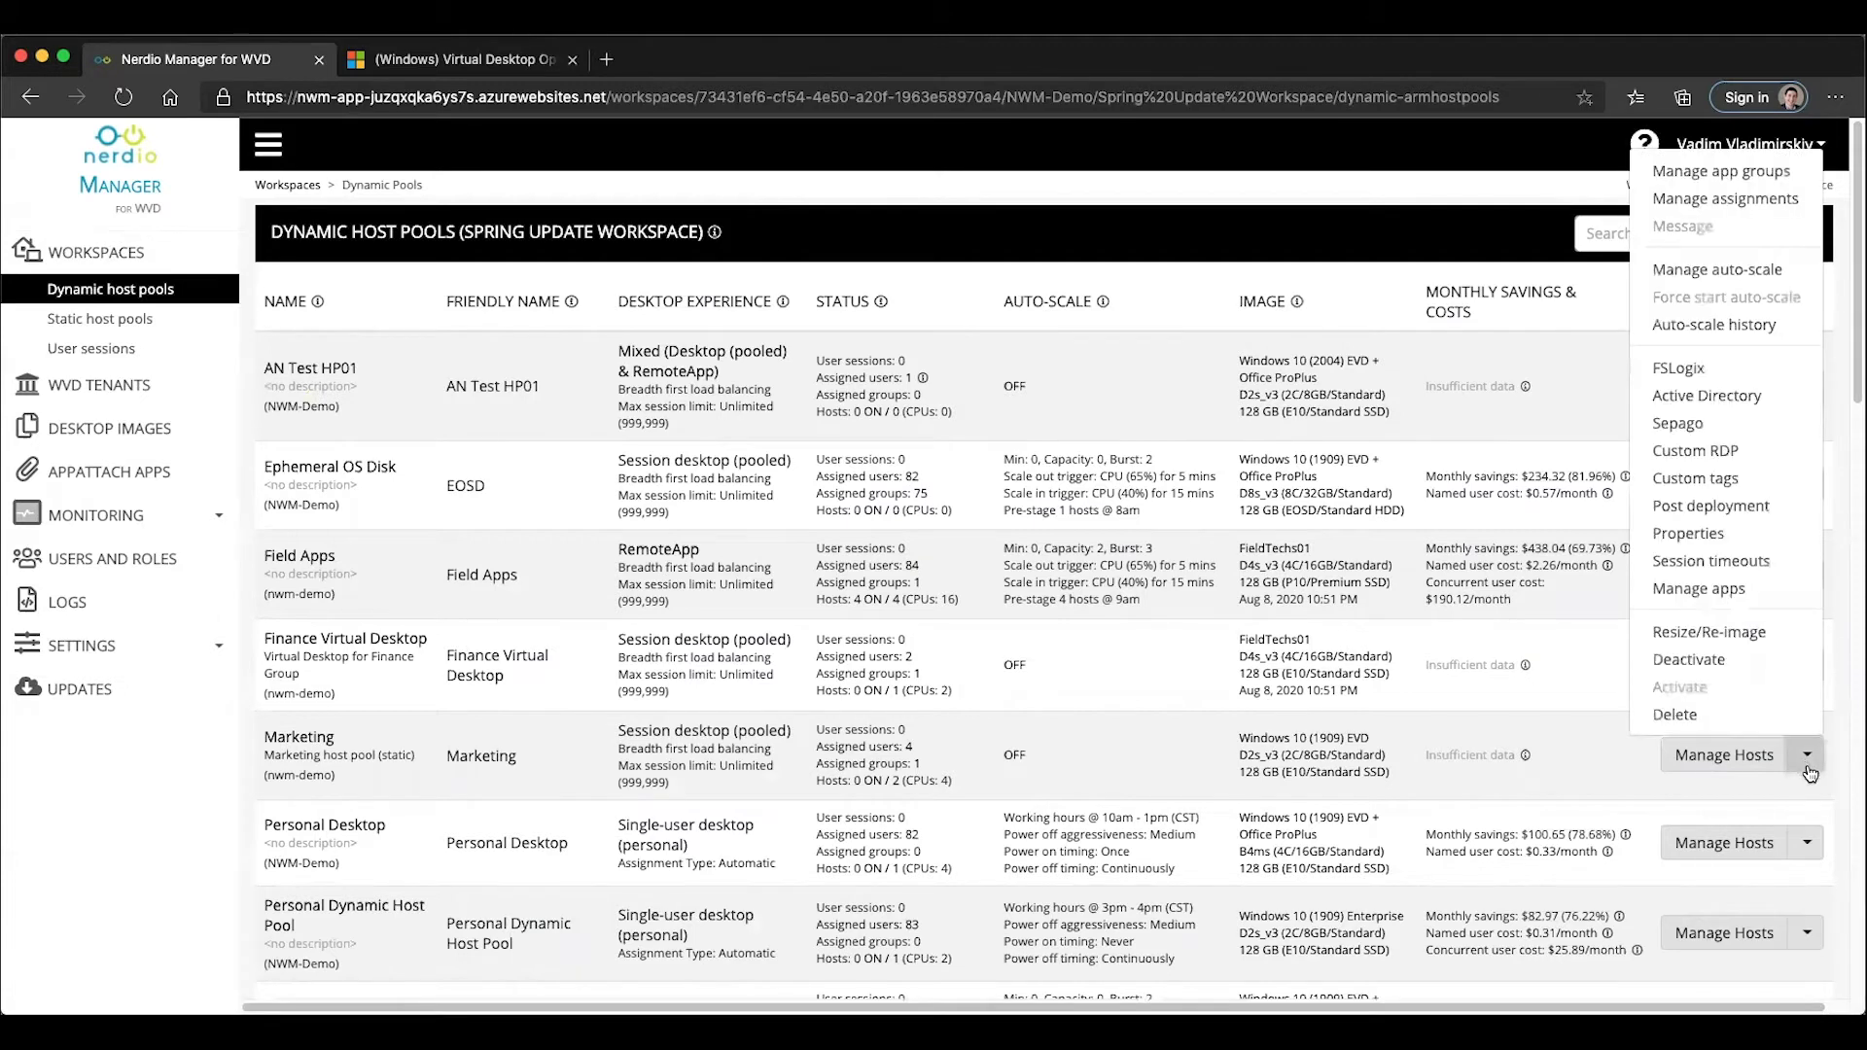
click(1720, 564)
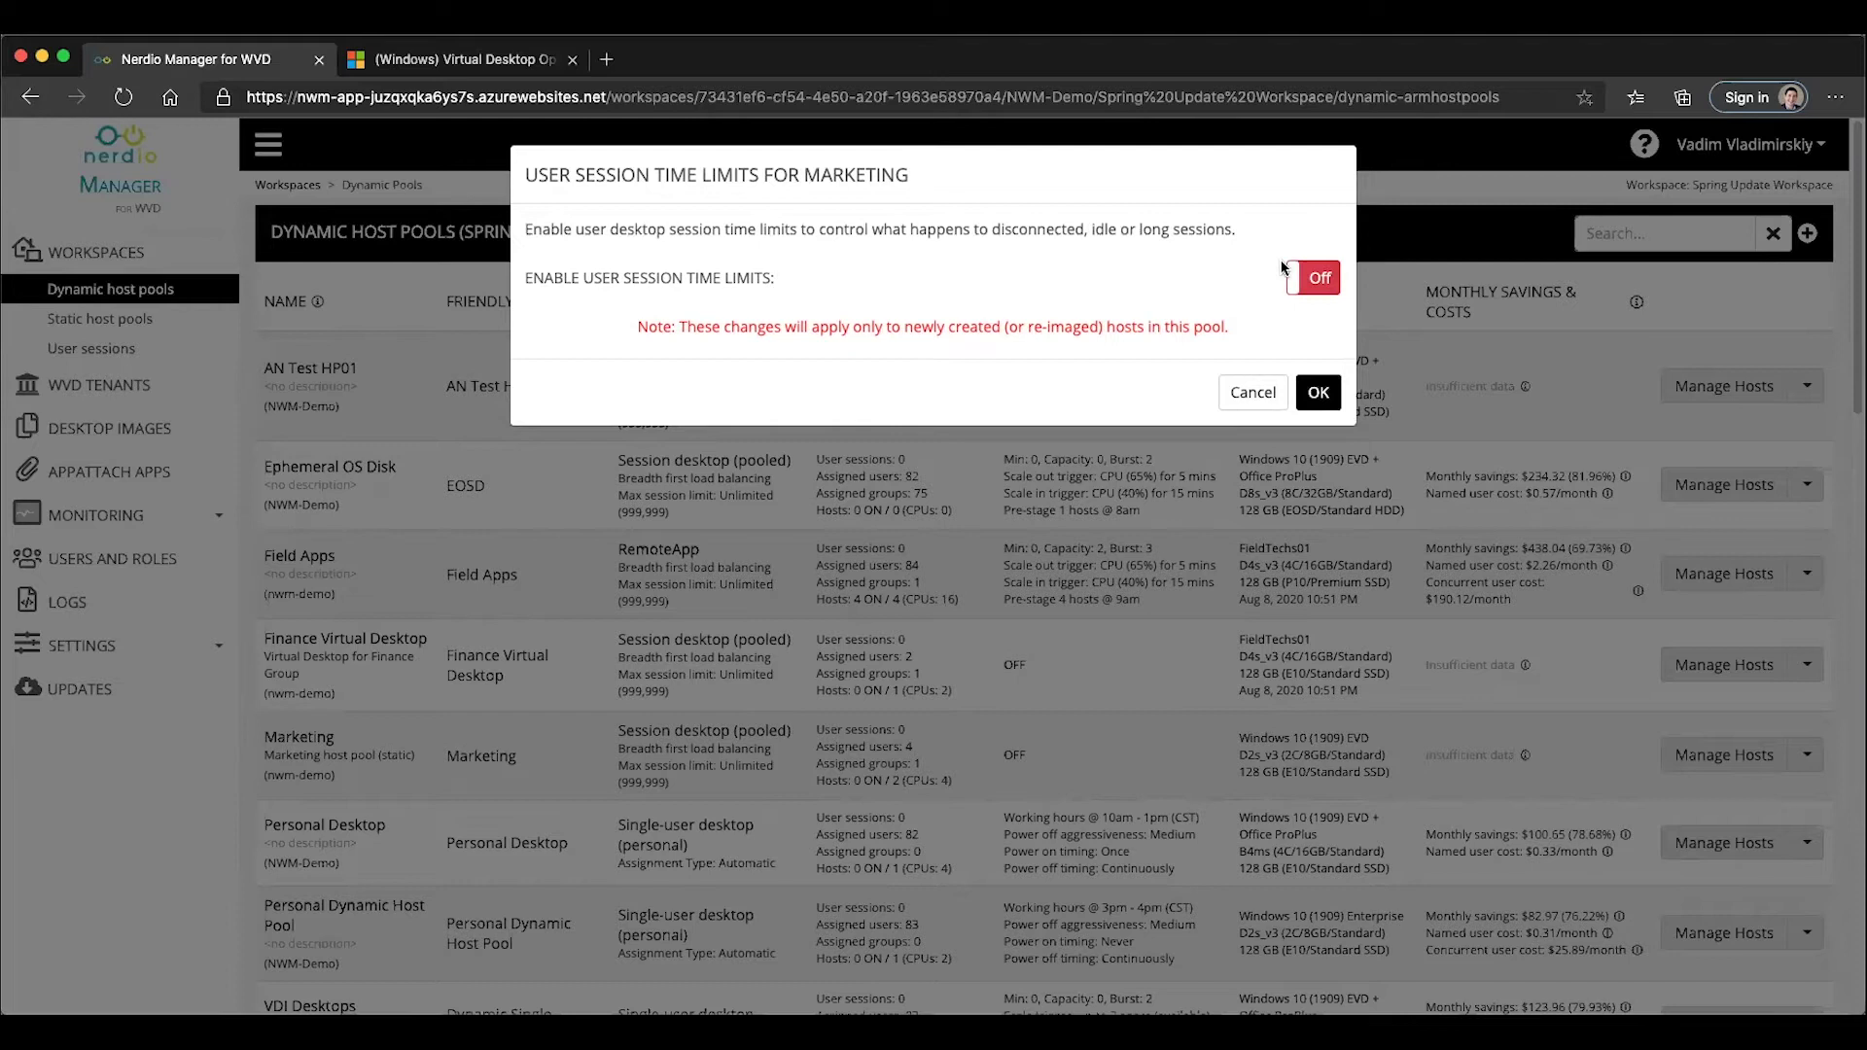
- Switch Marketing's user session time limits On, leaving disconnected-session log-off at 1 hour
click(1298, 277)
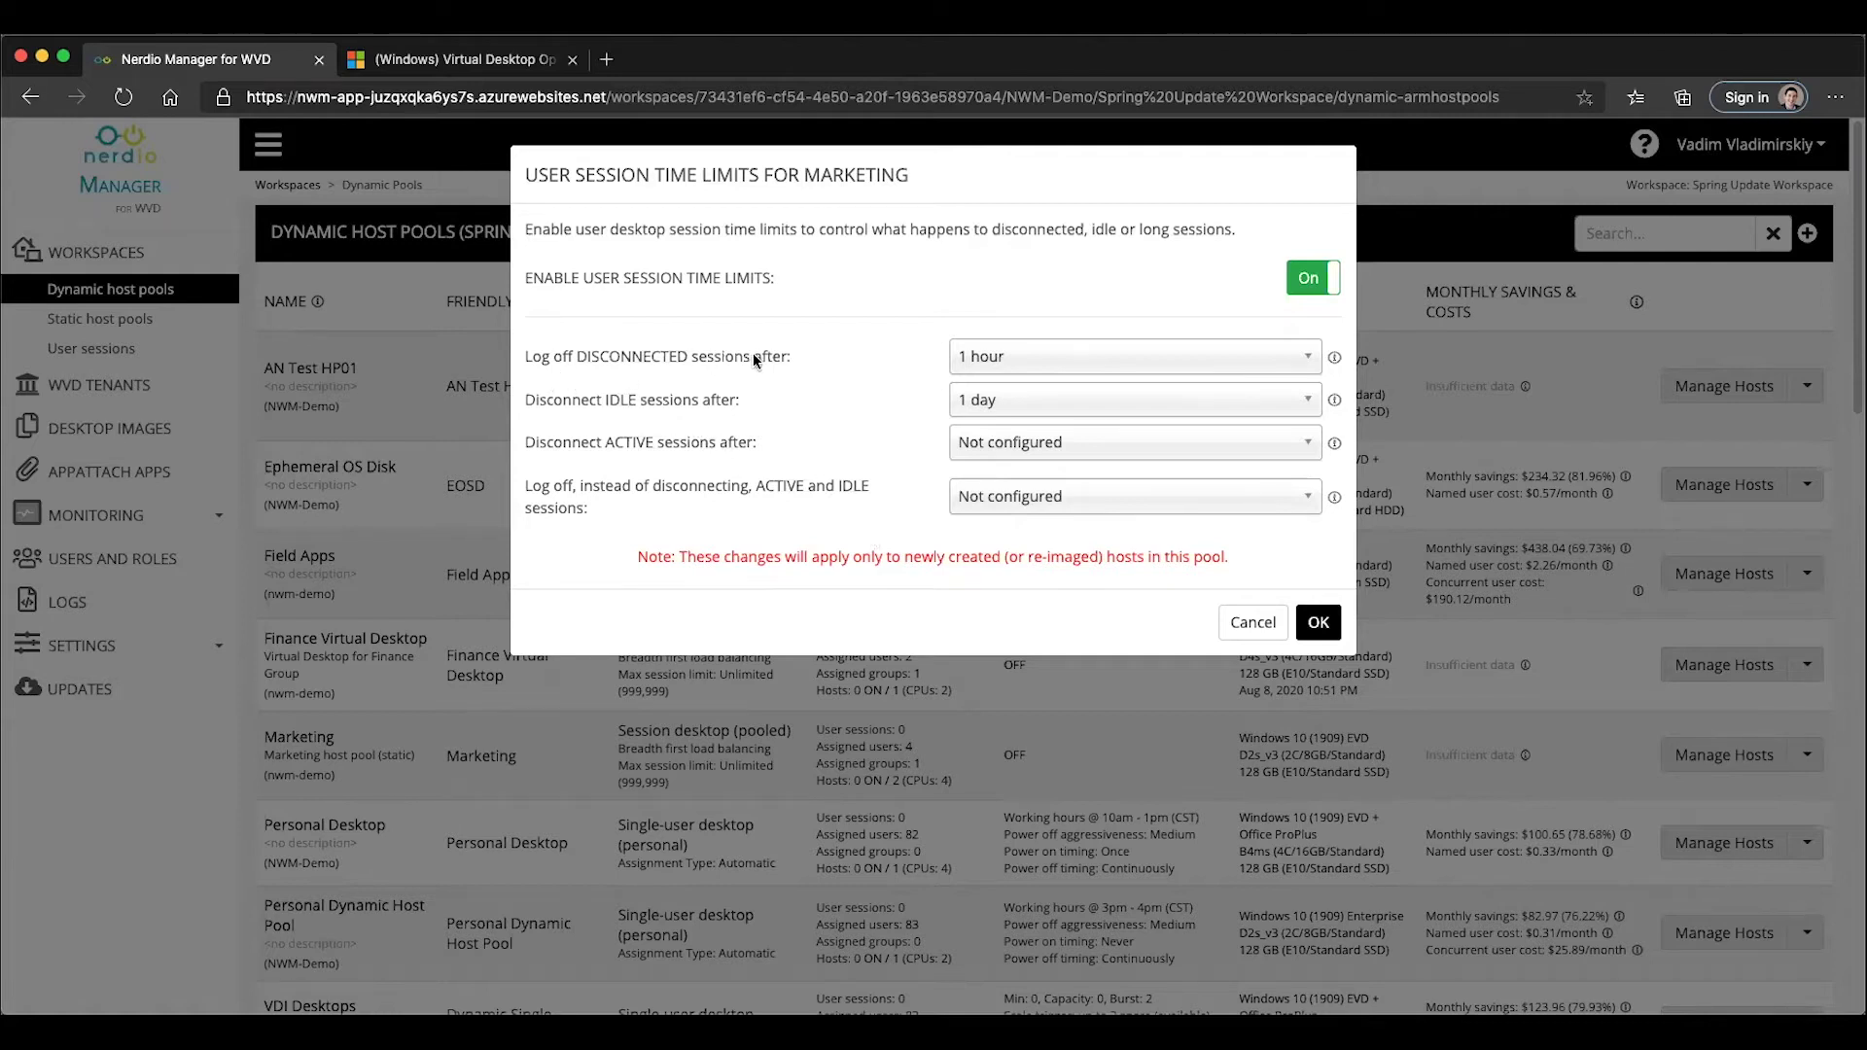
click(1028, 354)
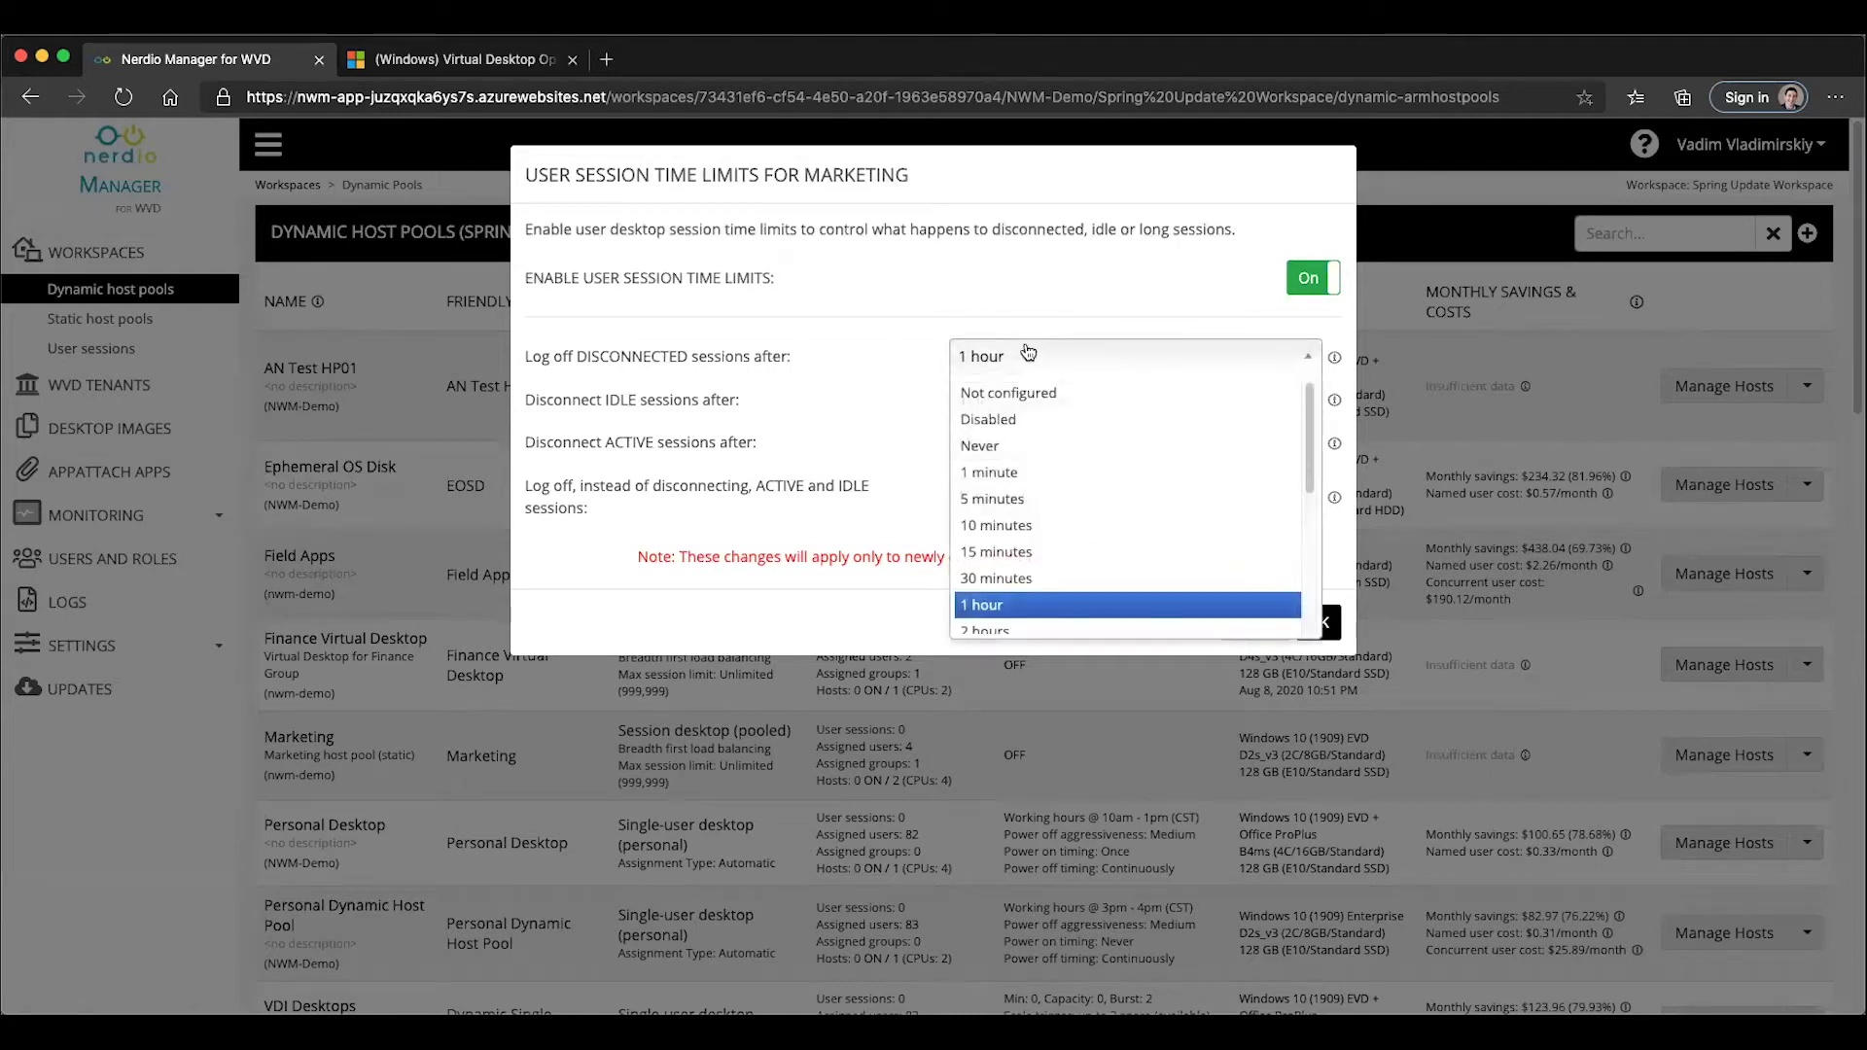
click(839, 368)
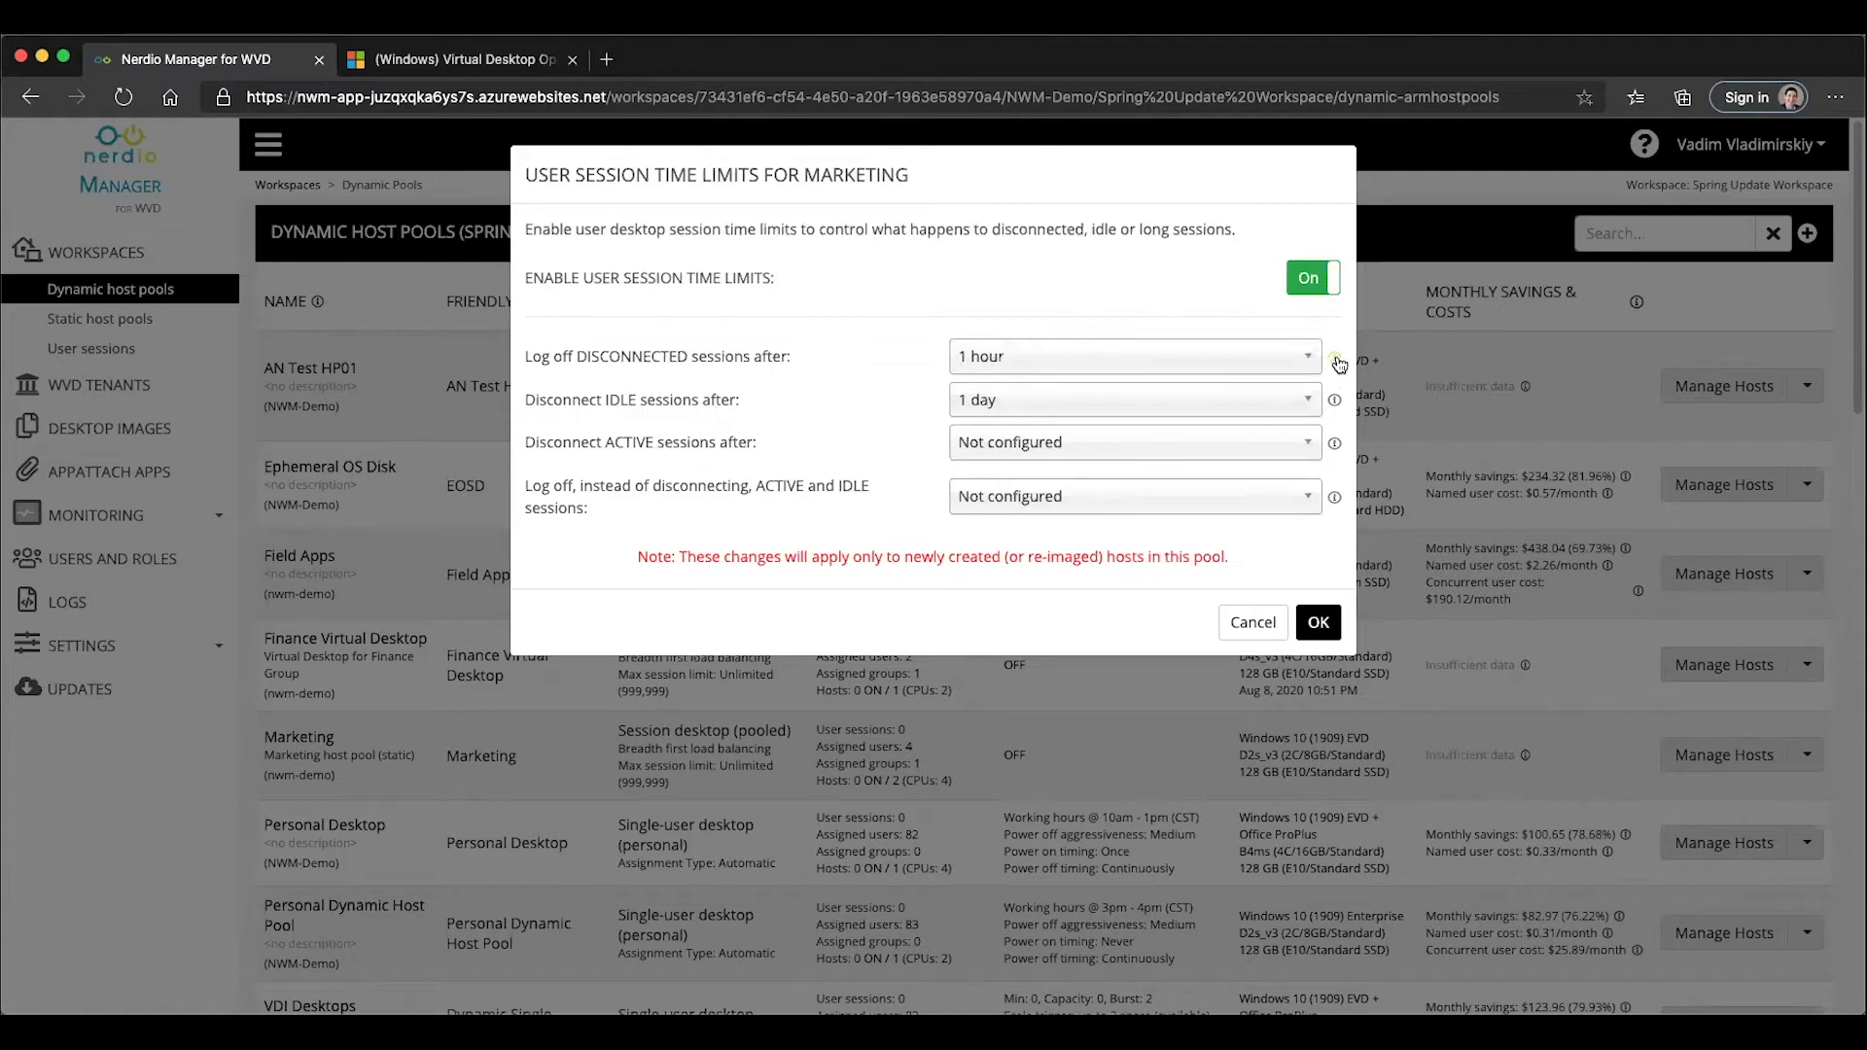
mouse_move(1337, 363)
click(990, 359)
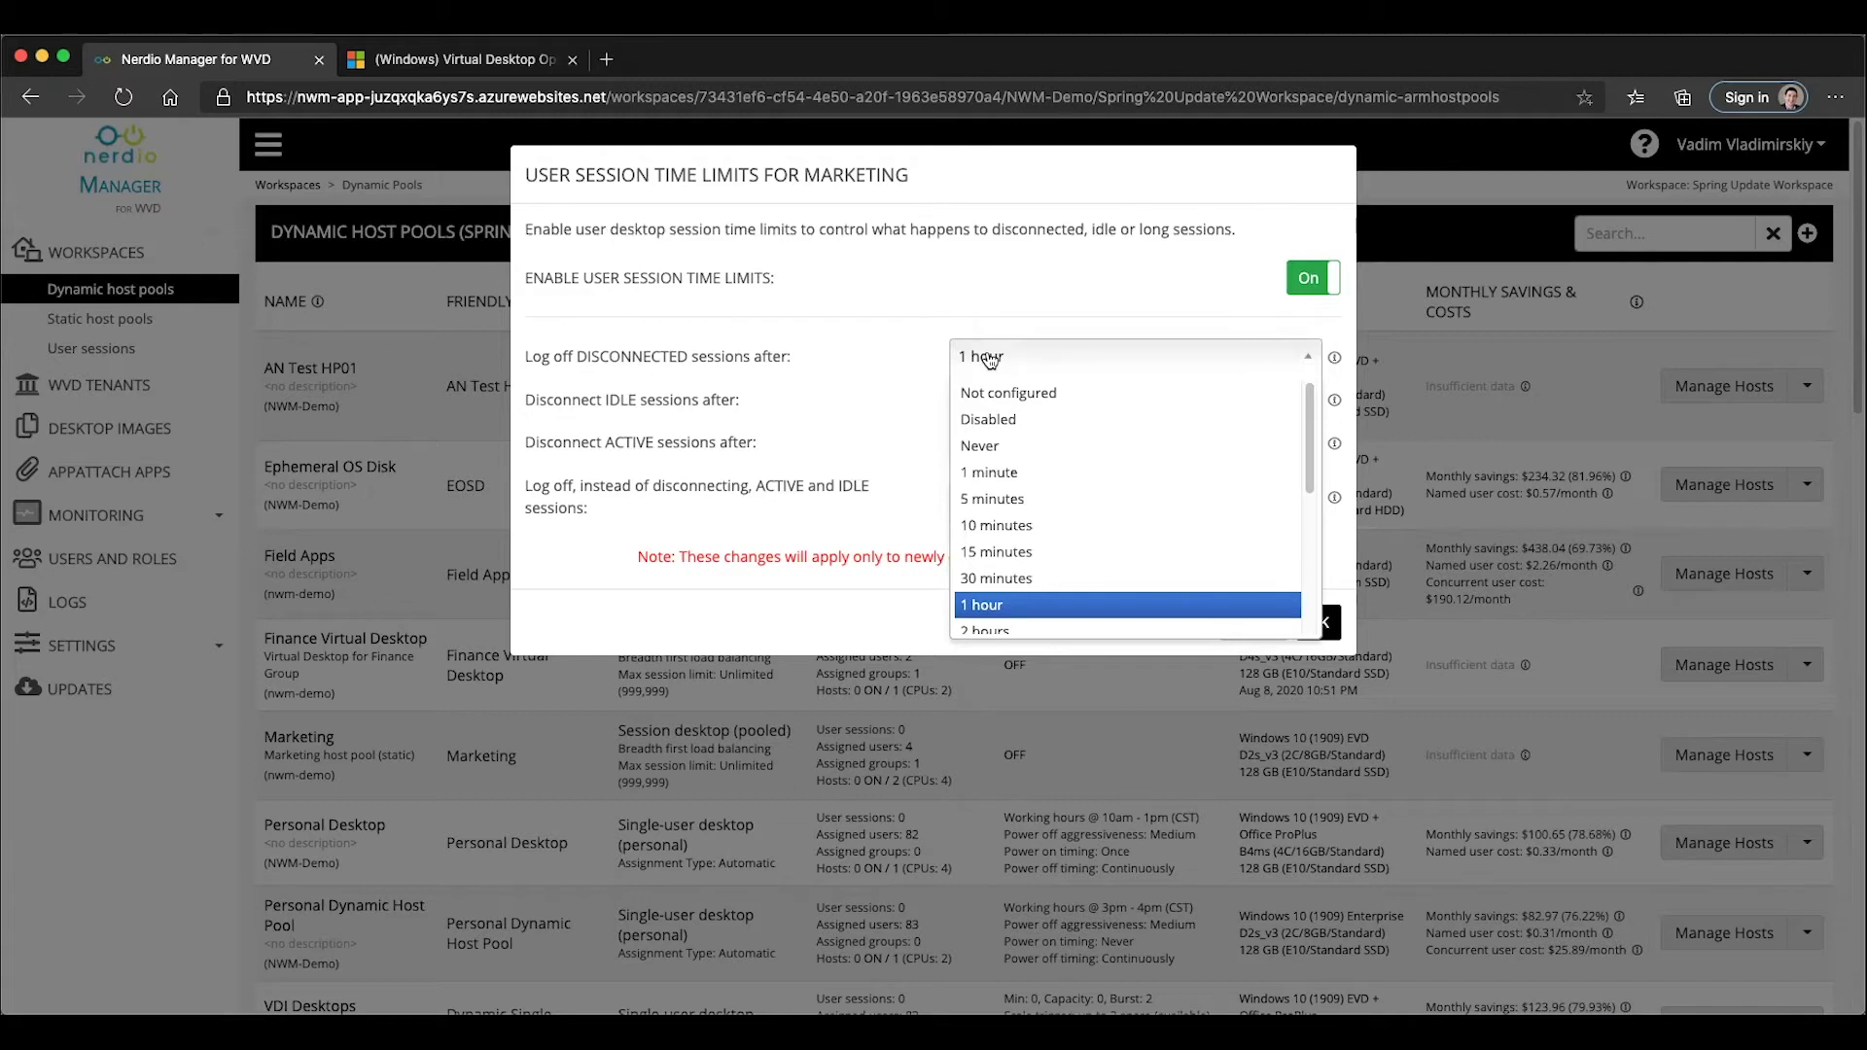
- Try Not configured, Disabled and Never for logging off disconnected sessions
click(1047, 397)
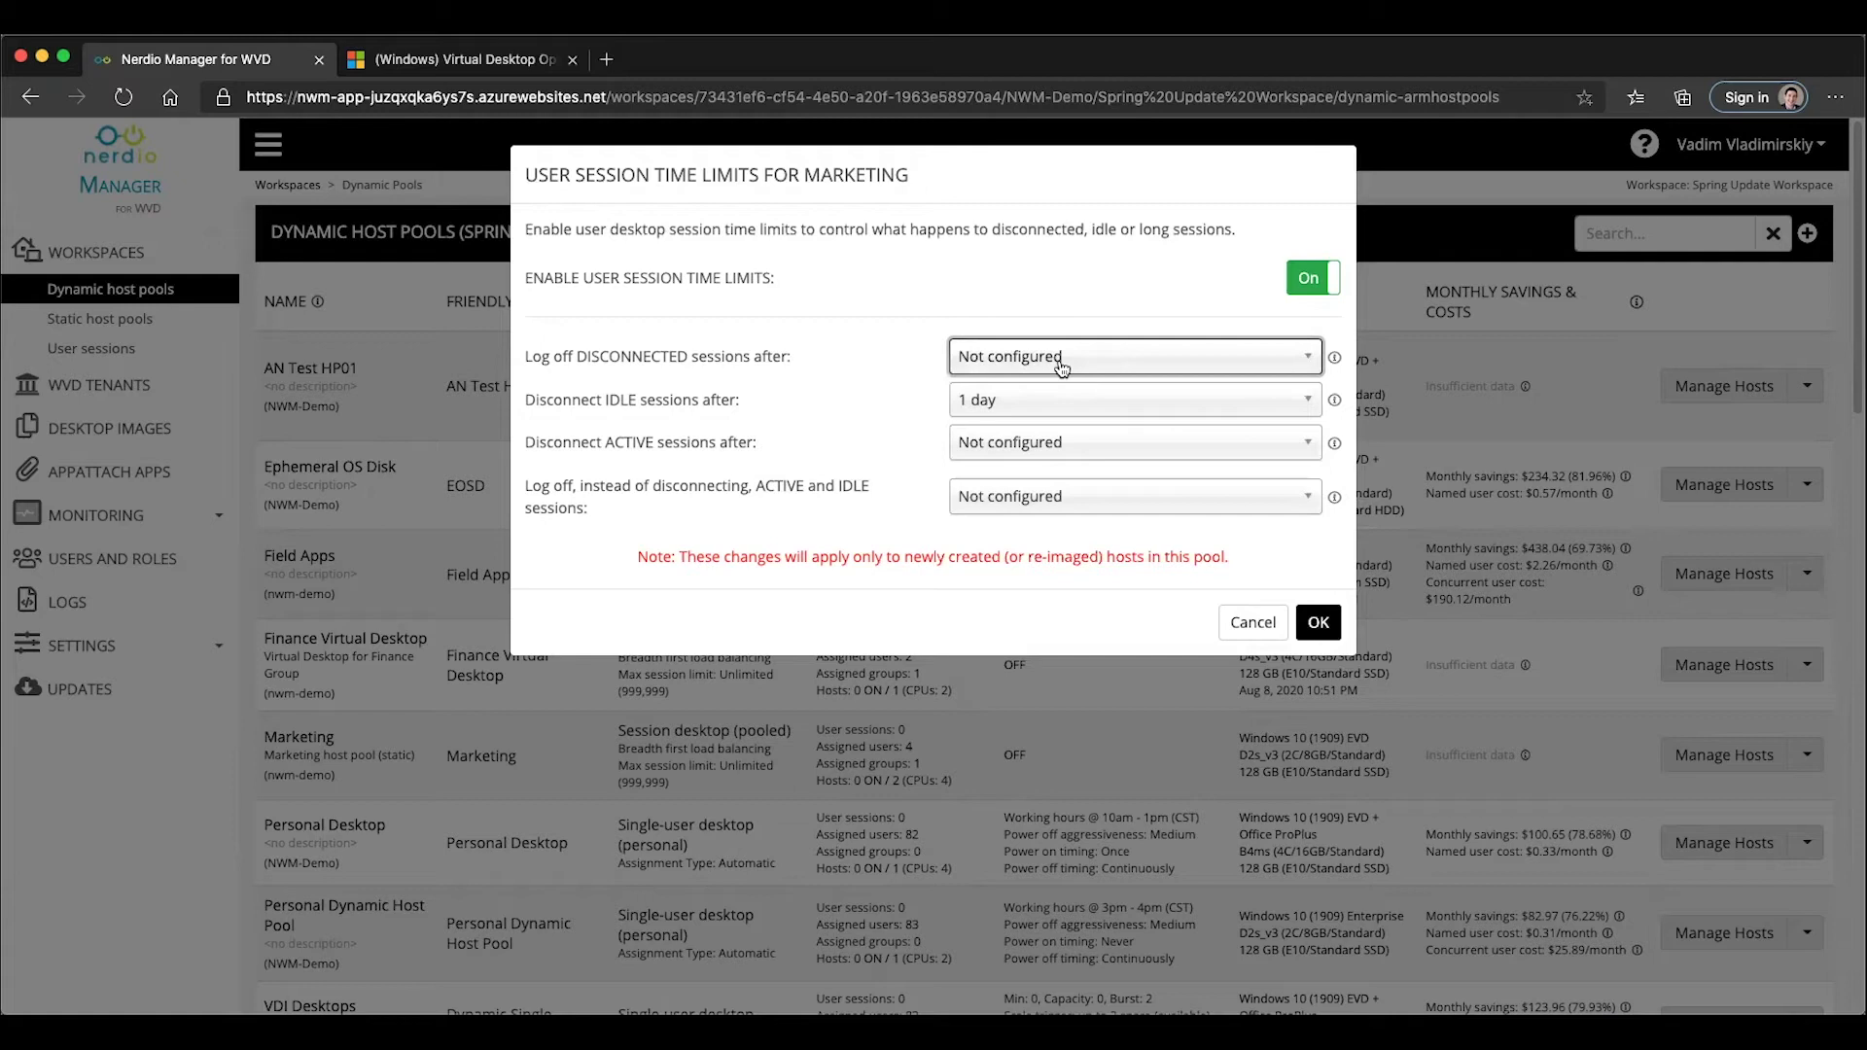
click(1061, 365)
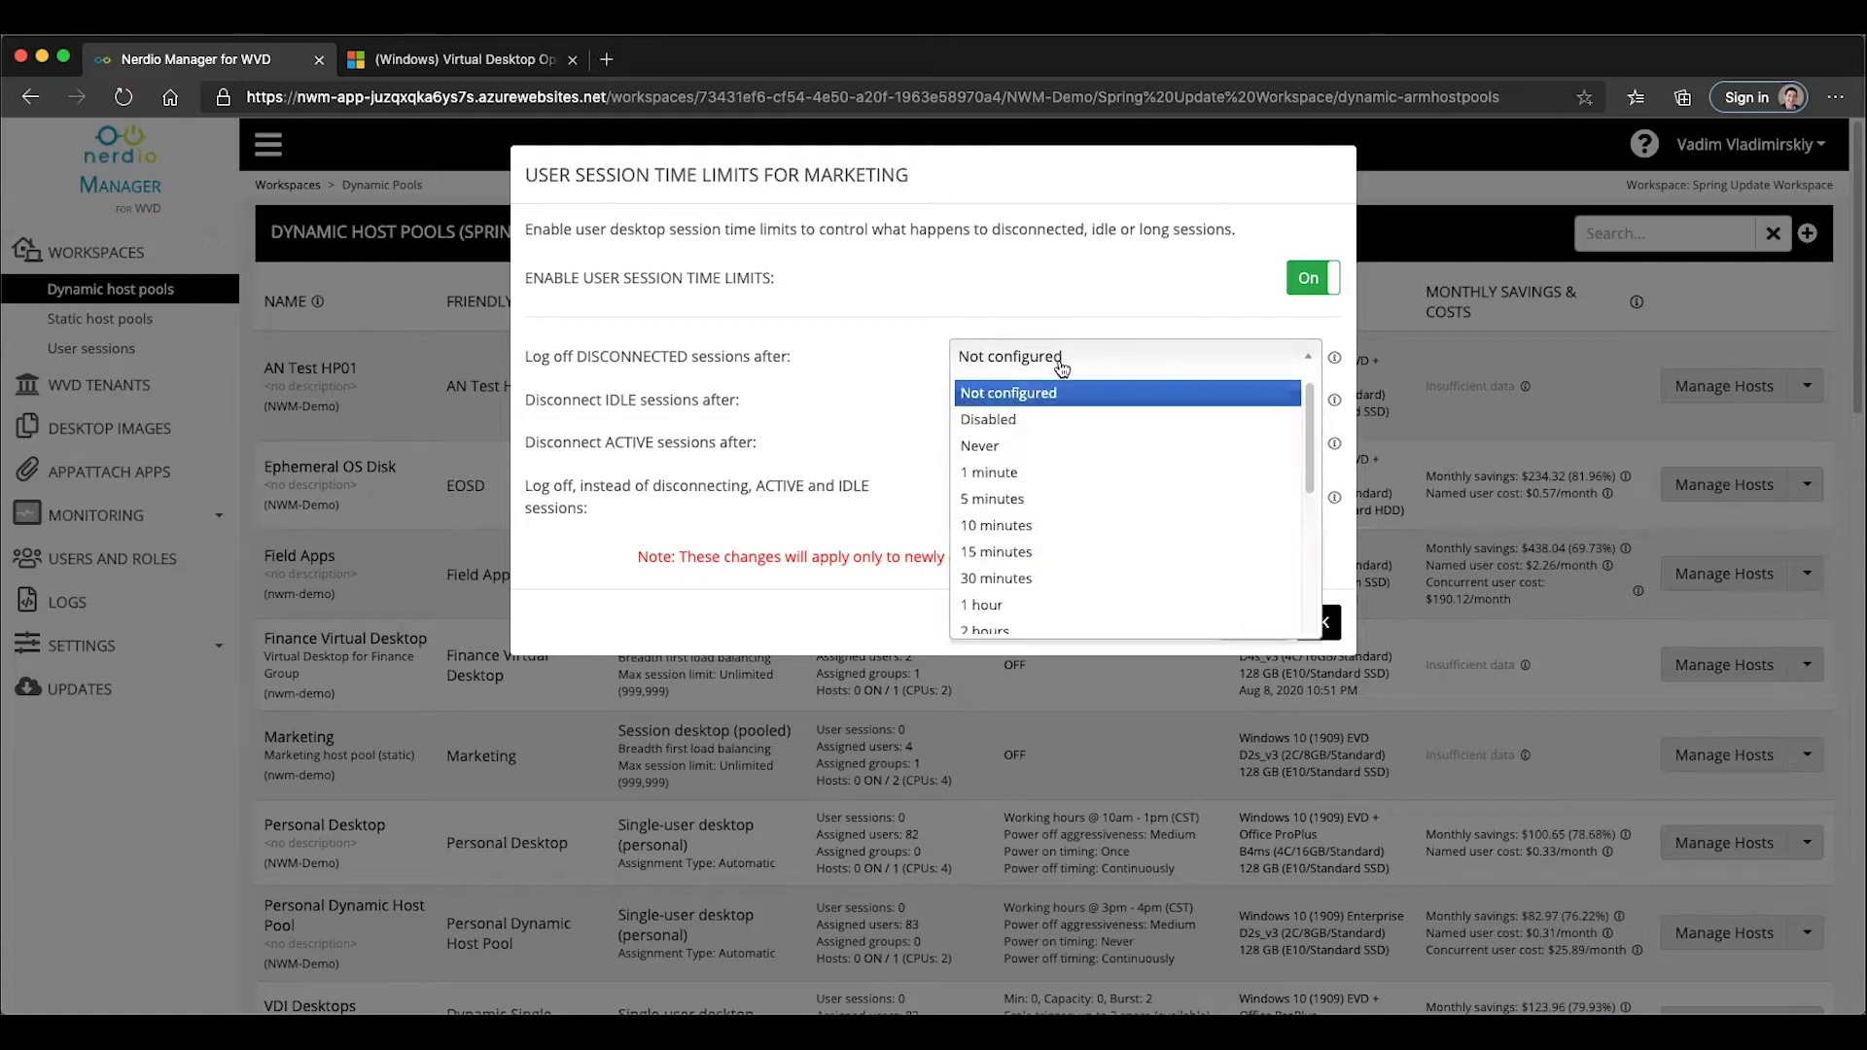
click(1039, 428)
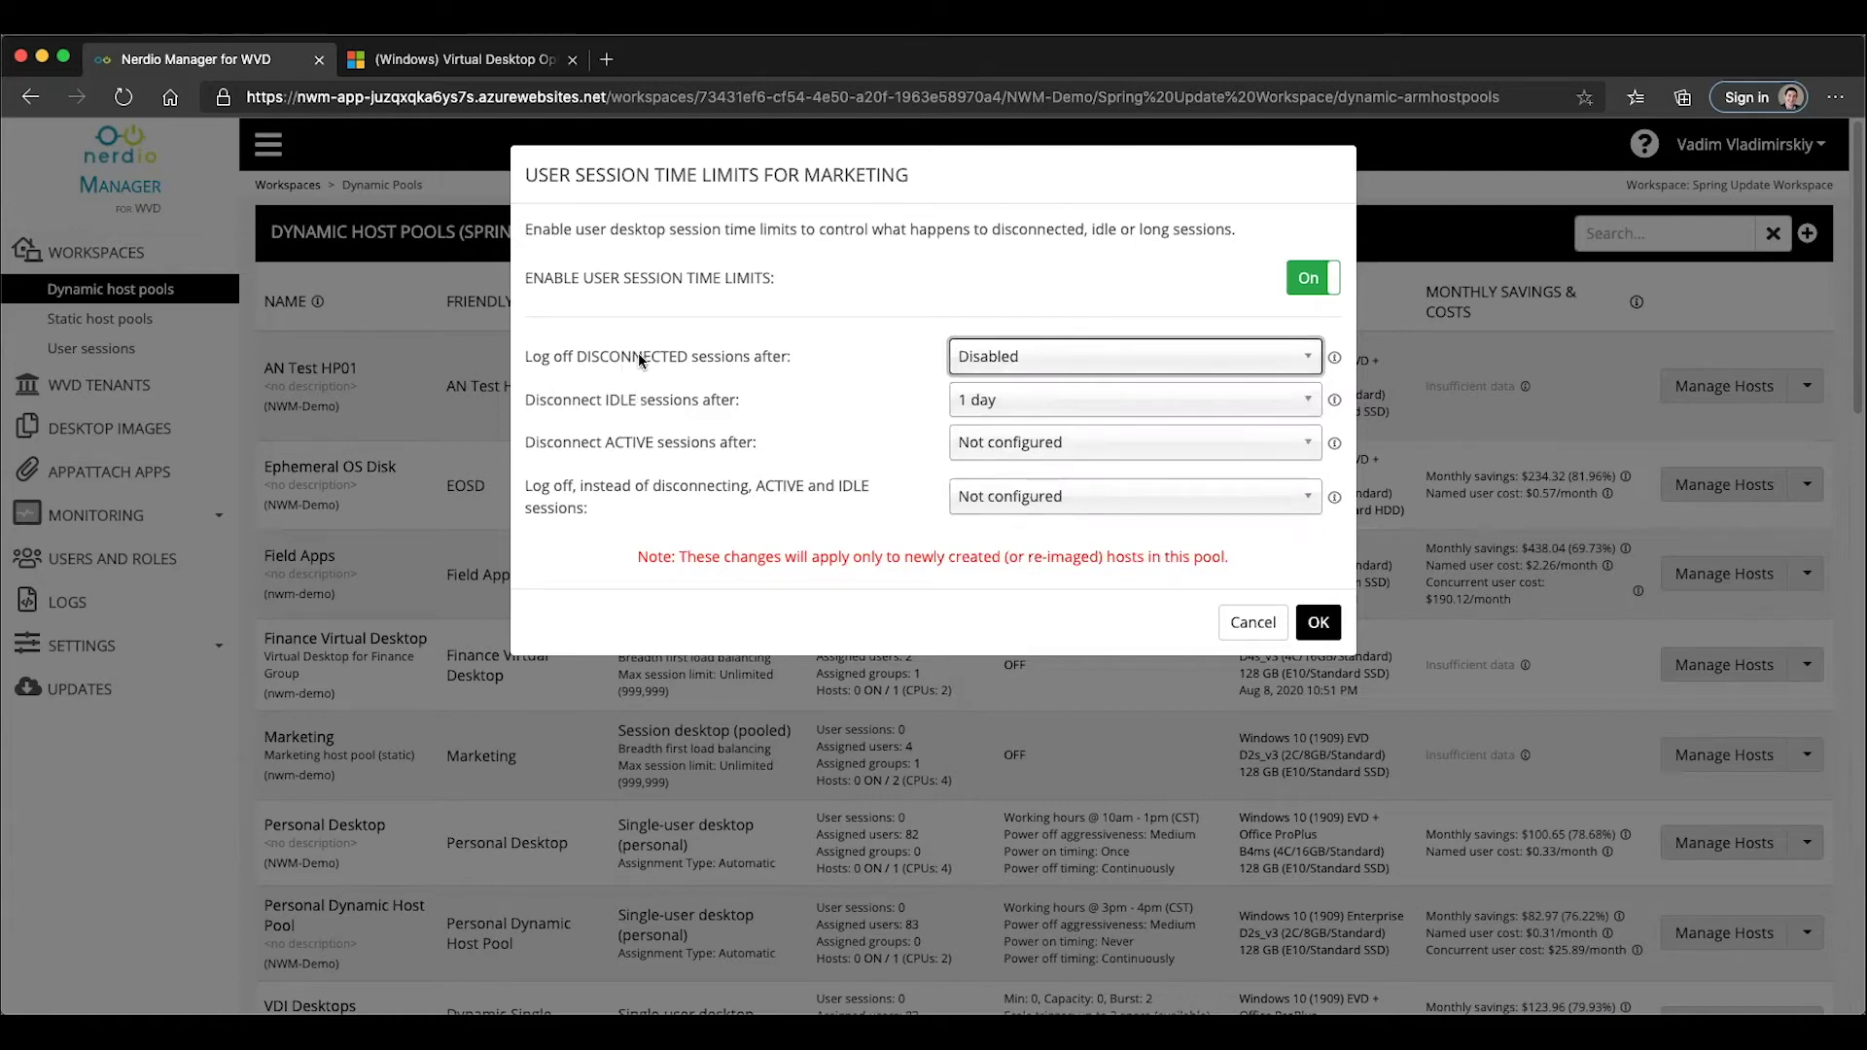
click(1016, 354)
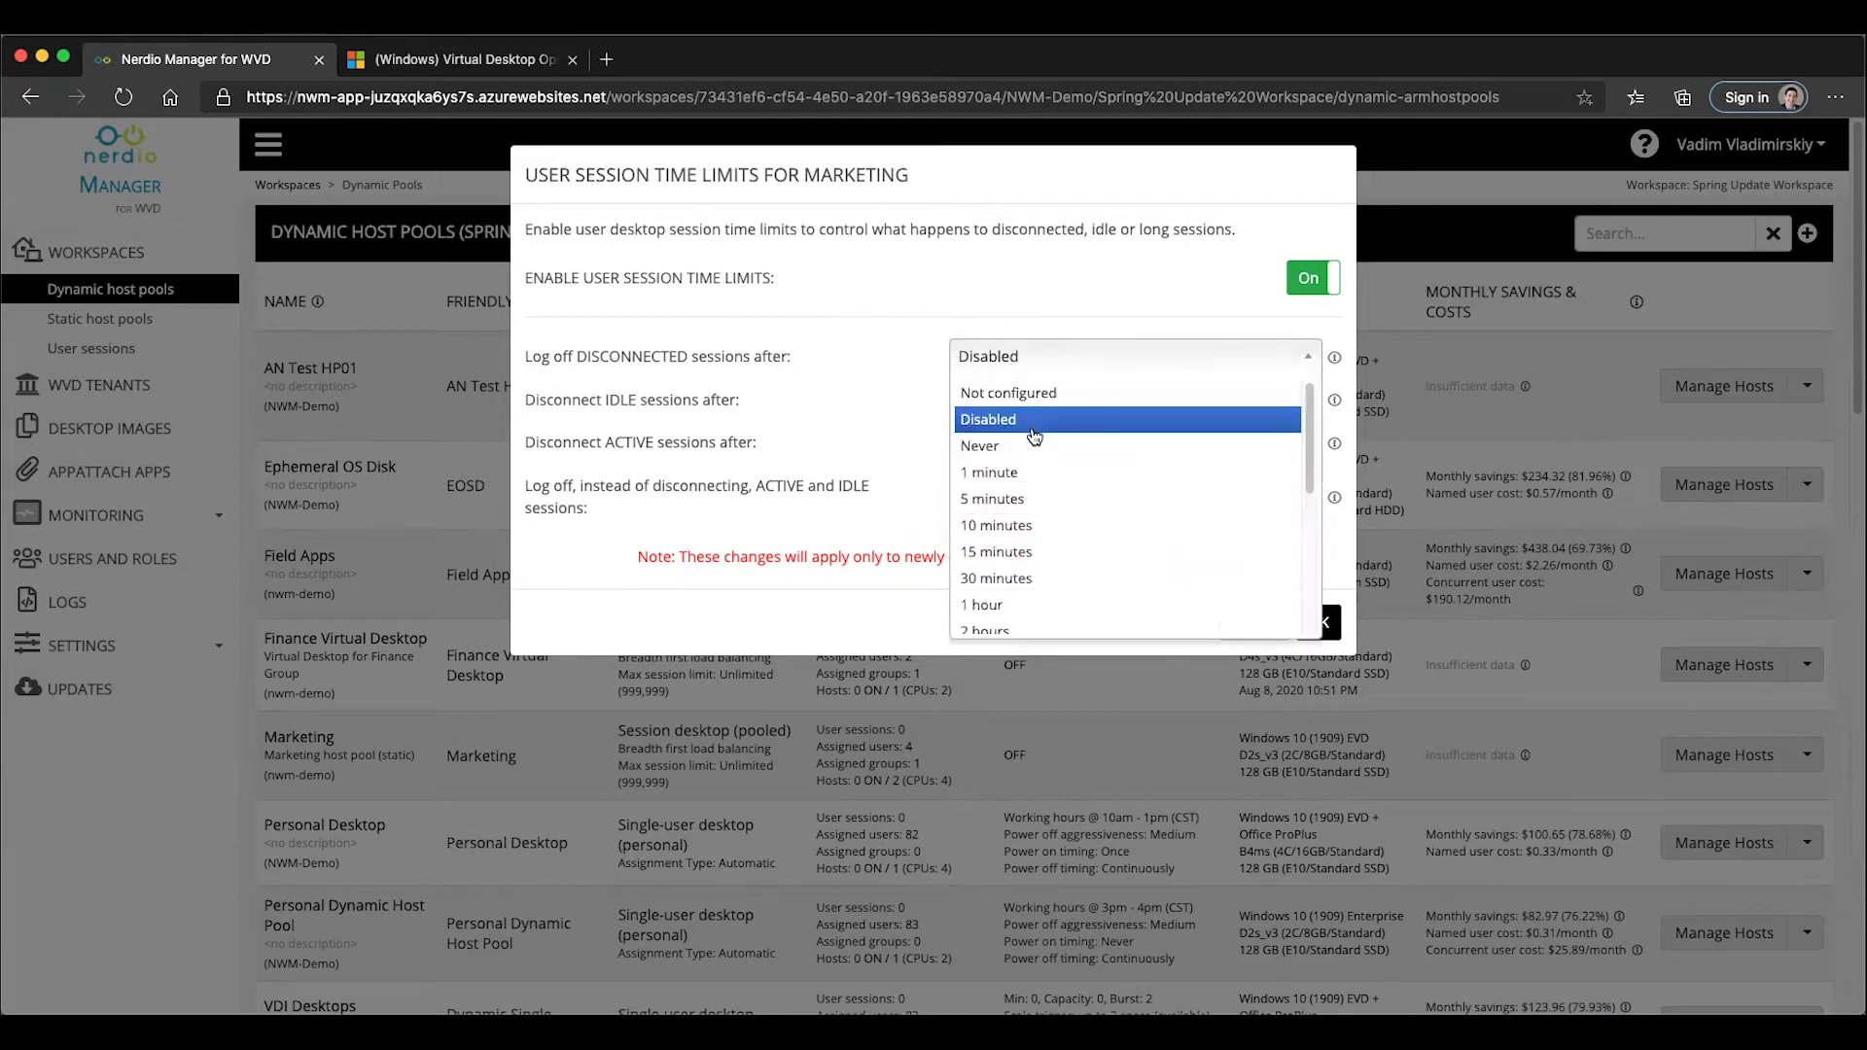
click(1033, 446)
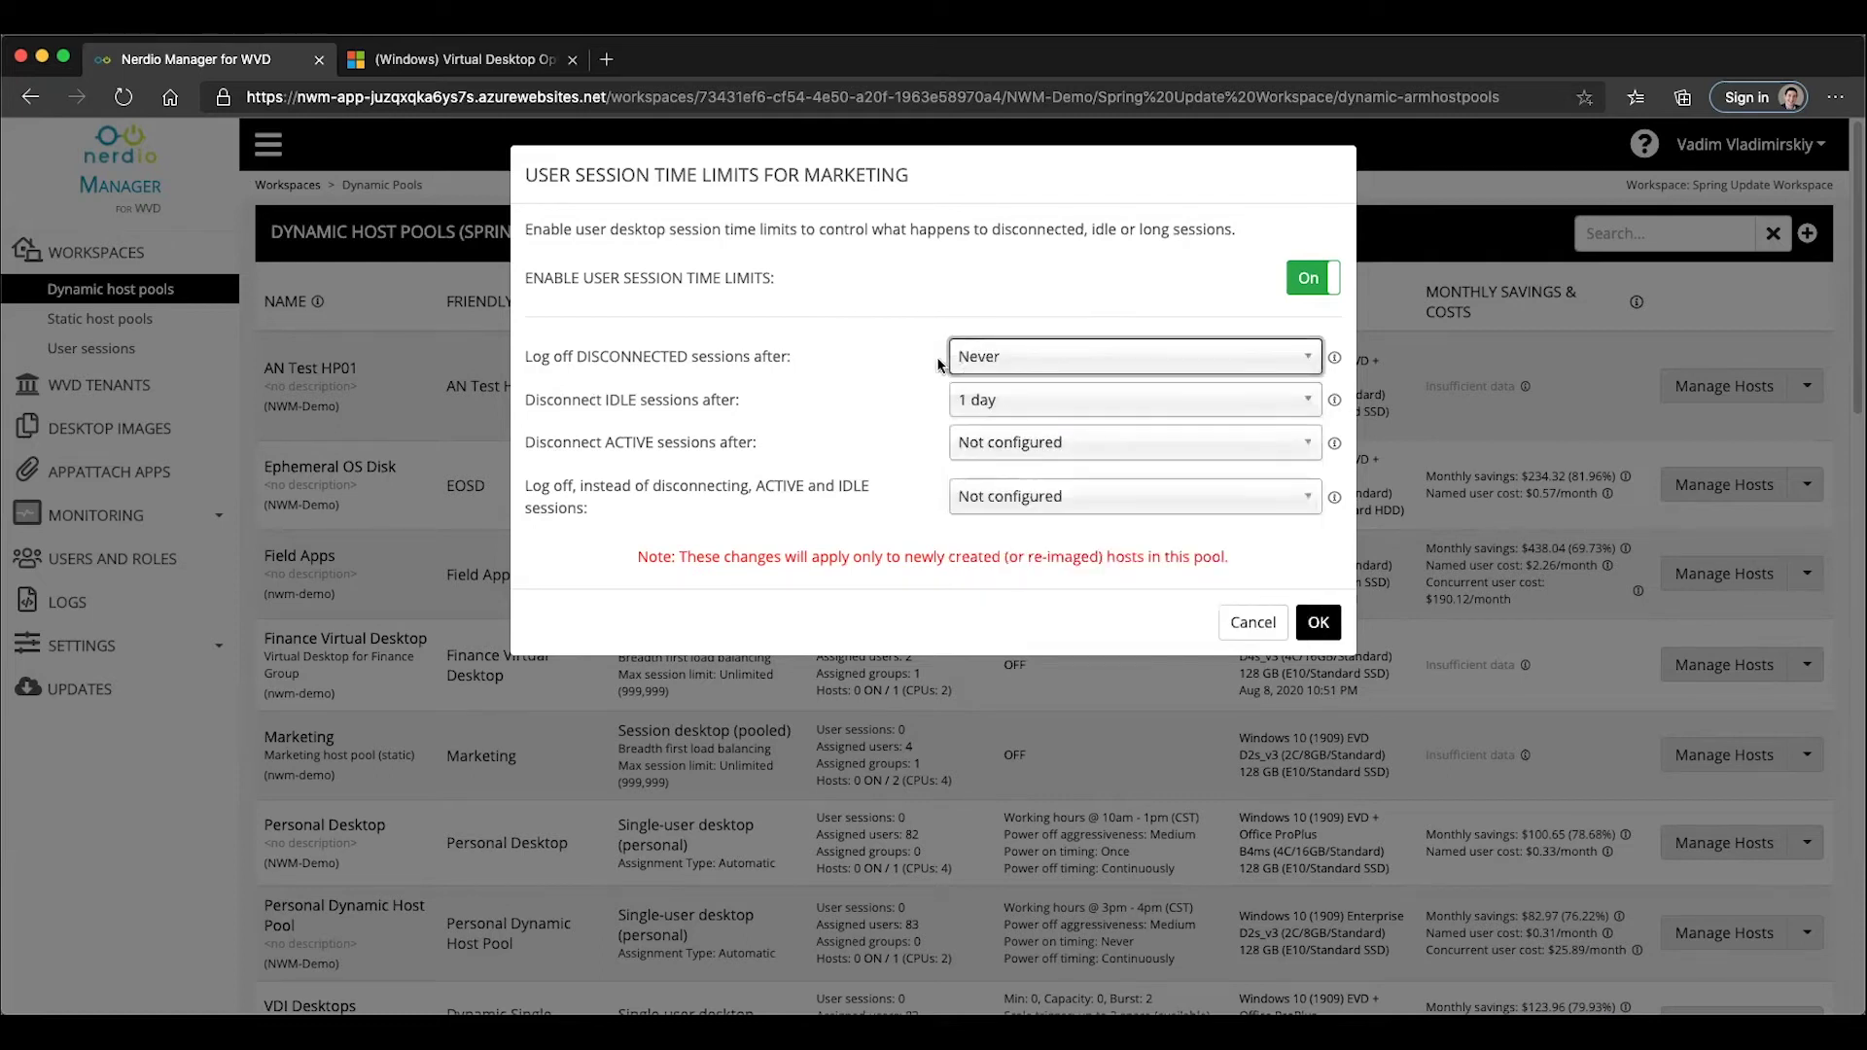
click(1000, 362)
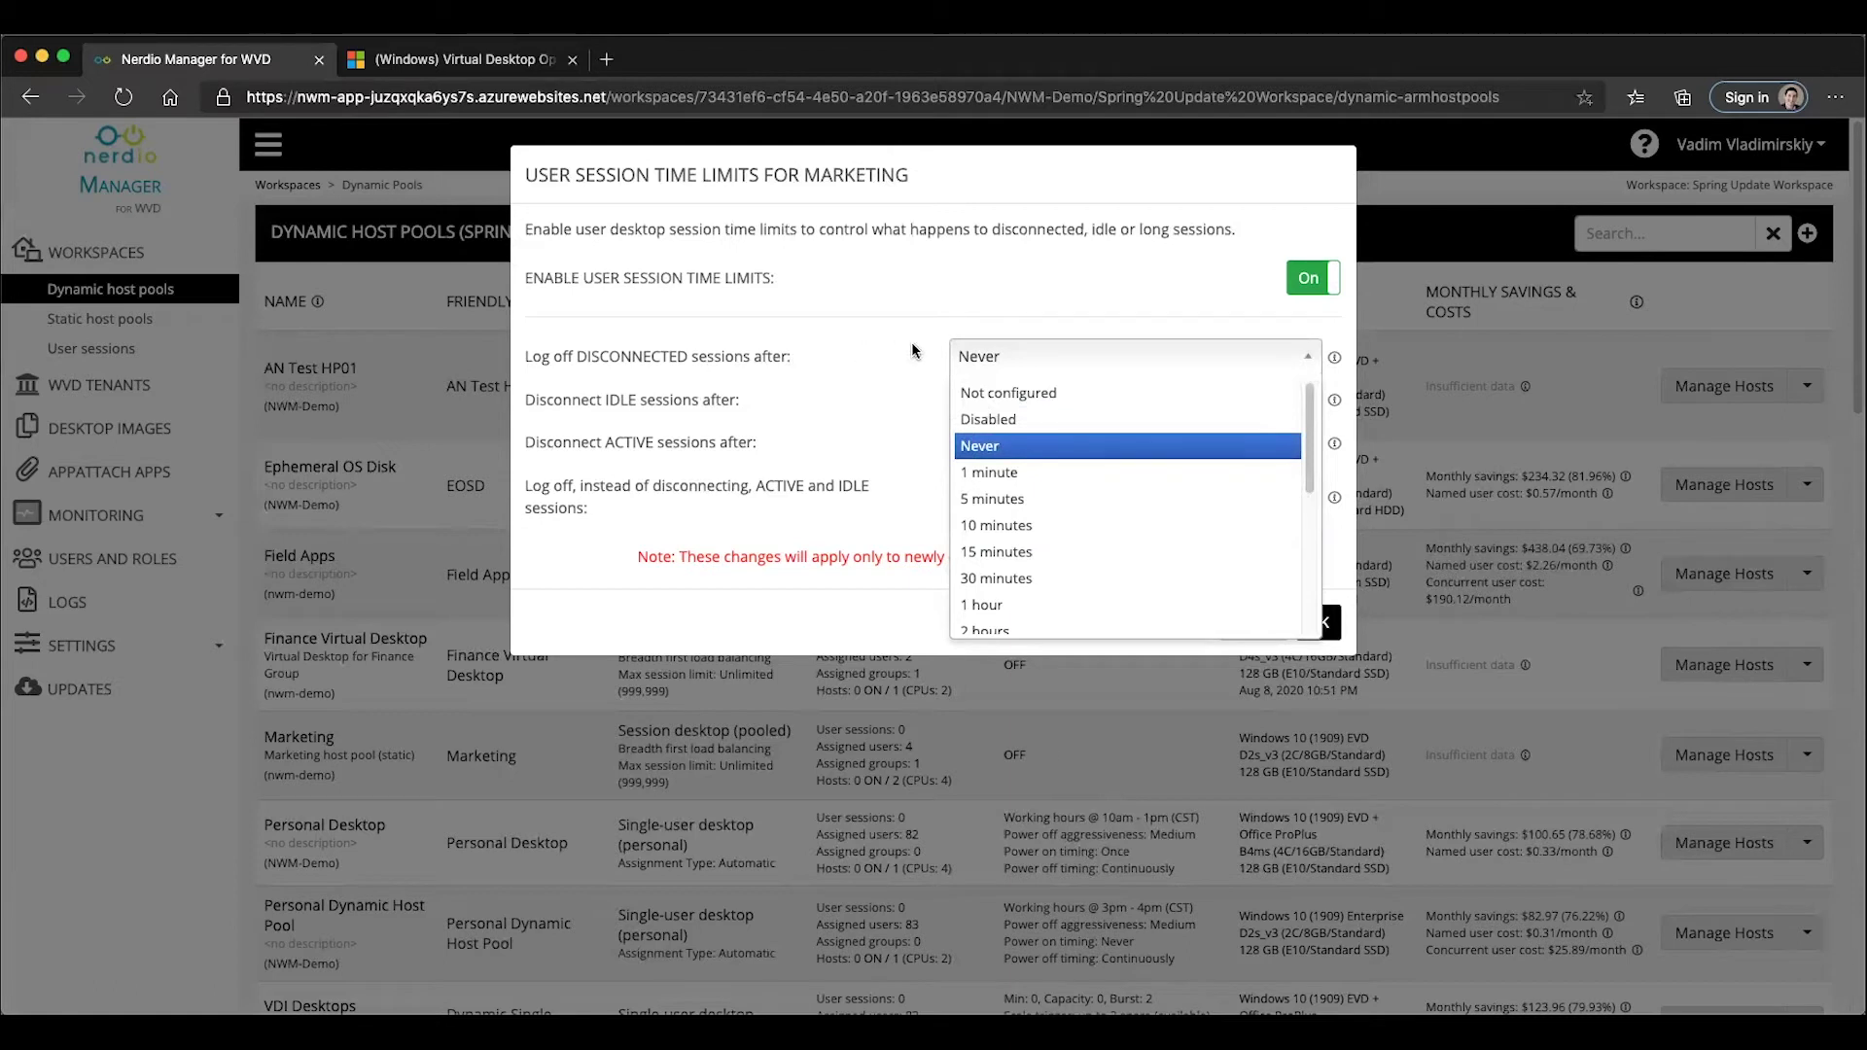
- Set disconnected sessions to log off after 2 hours
scroll(1012, 435, down, 2)
scroll(1017, 436, down, 3)
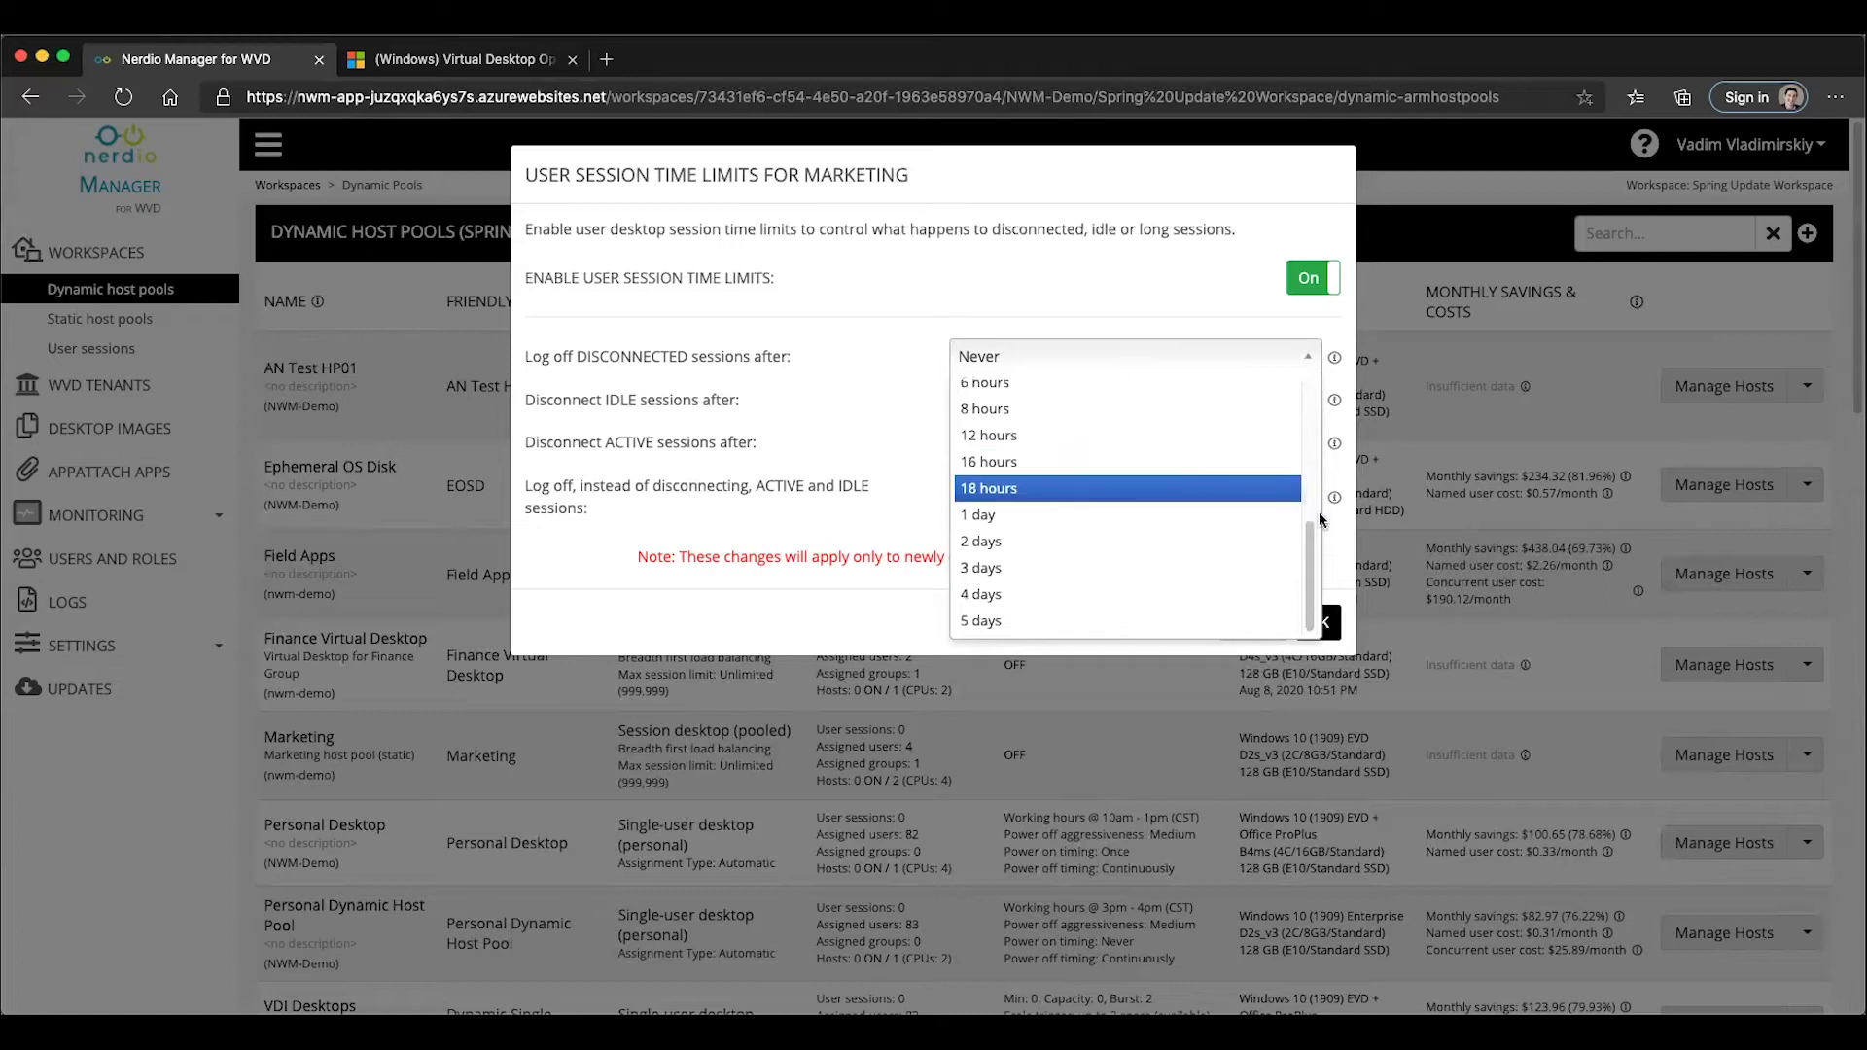
drag(1311, 562, 1309, 464)
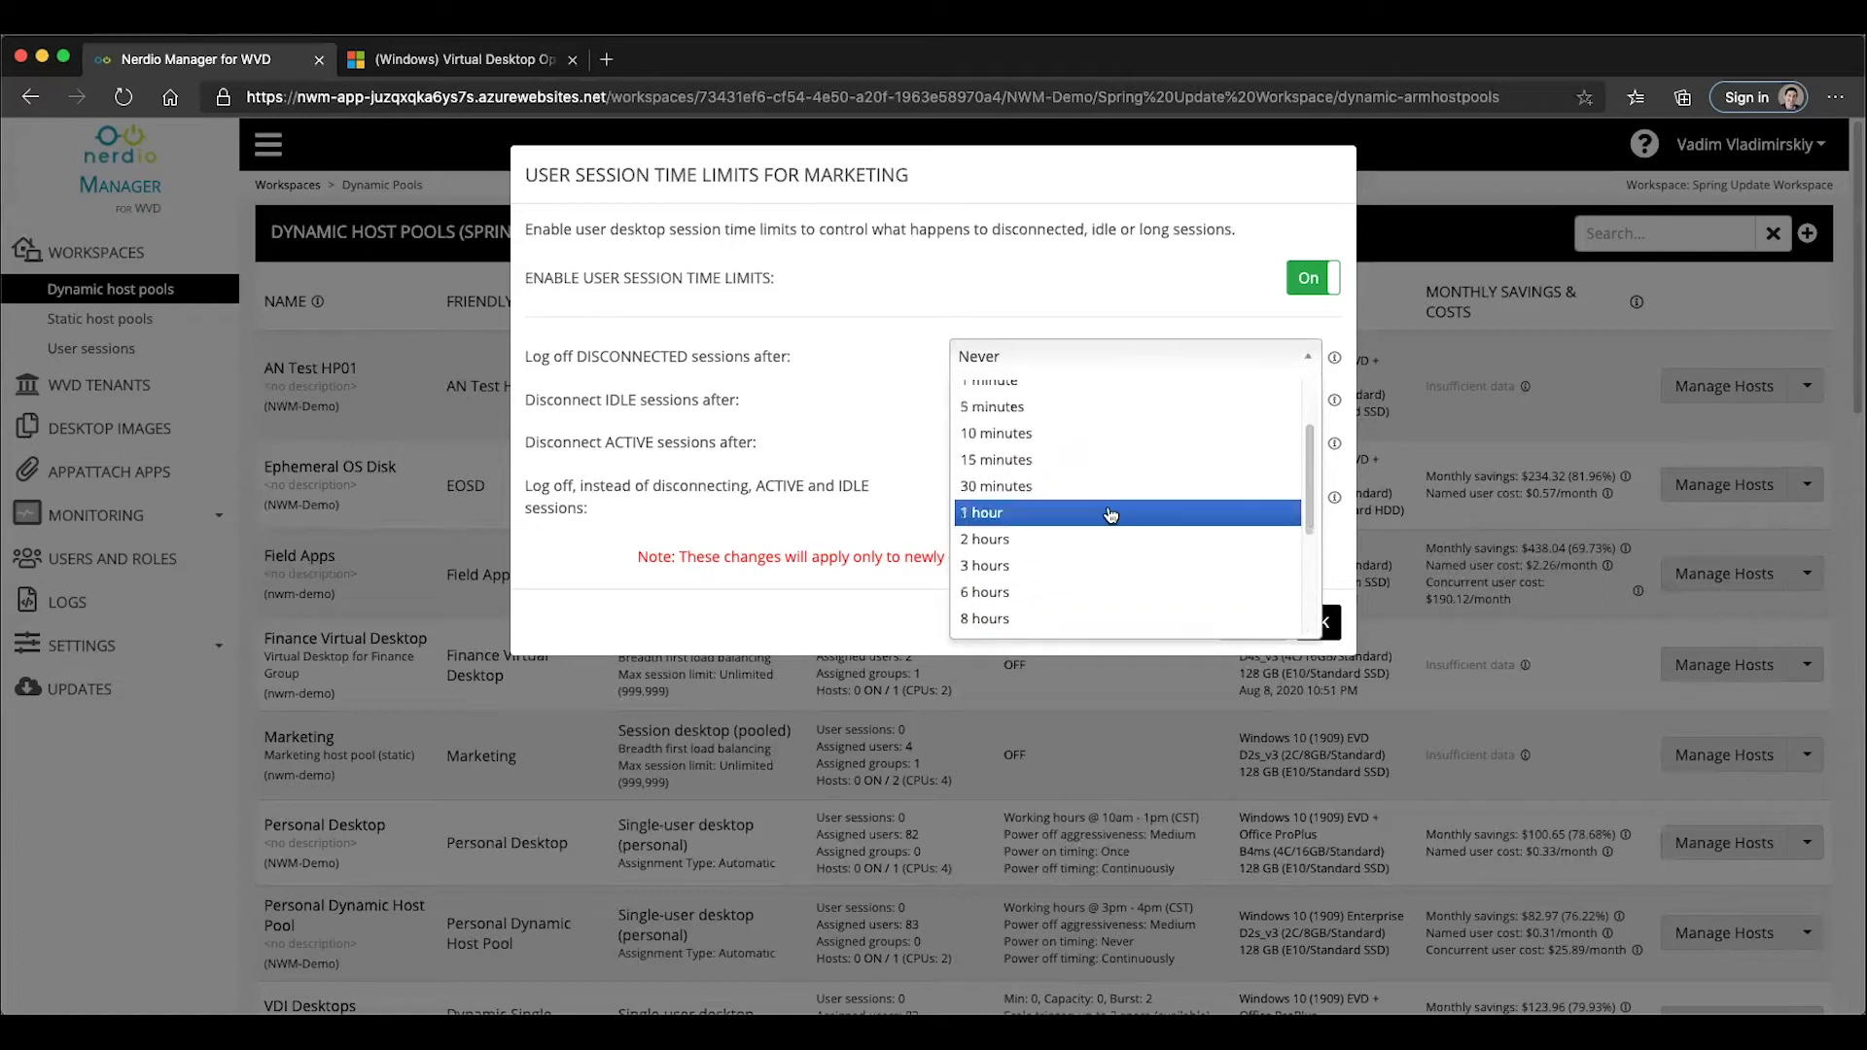
click(1053, 538)
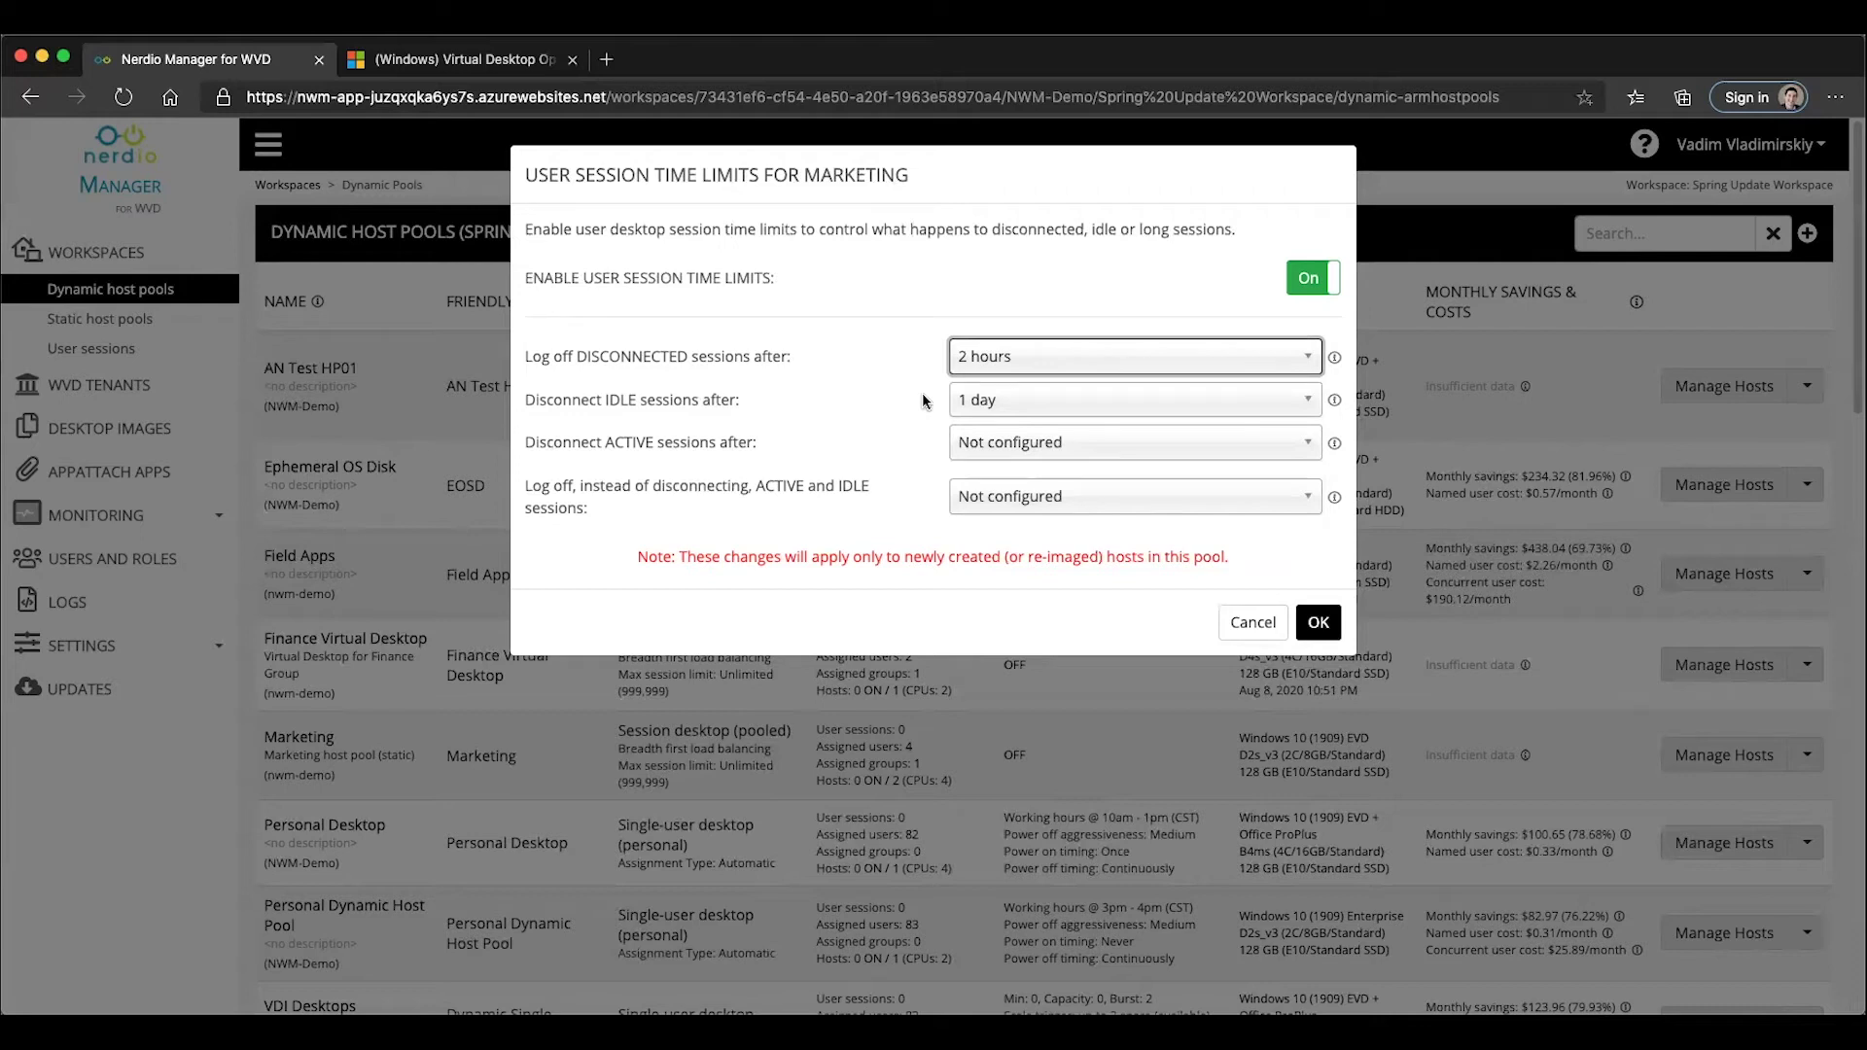
click(1002, 355)
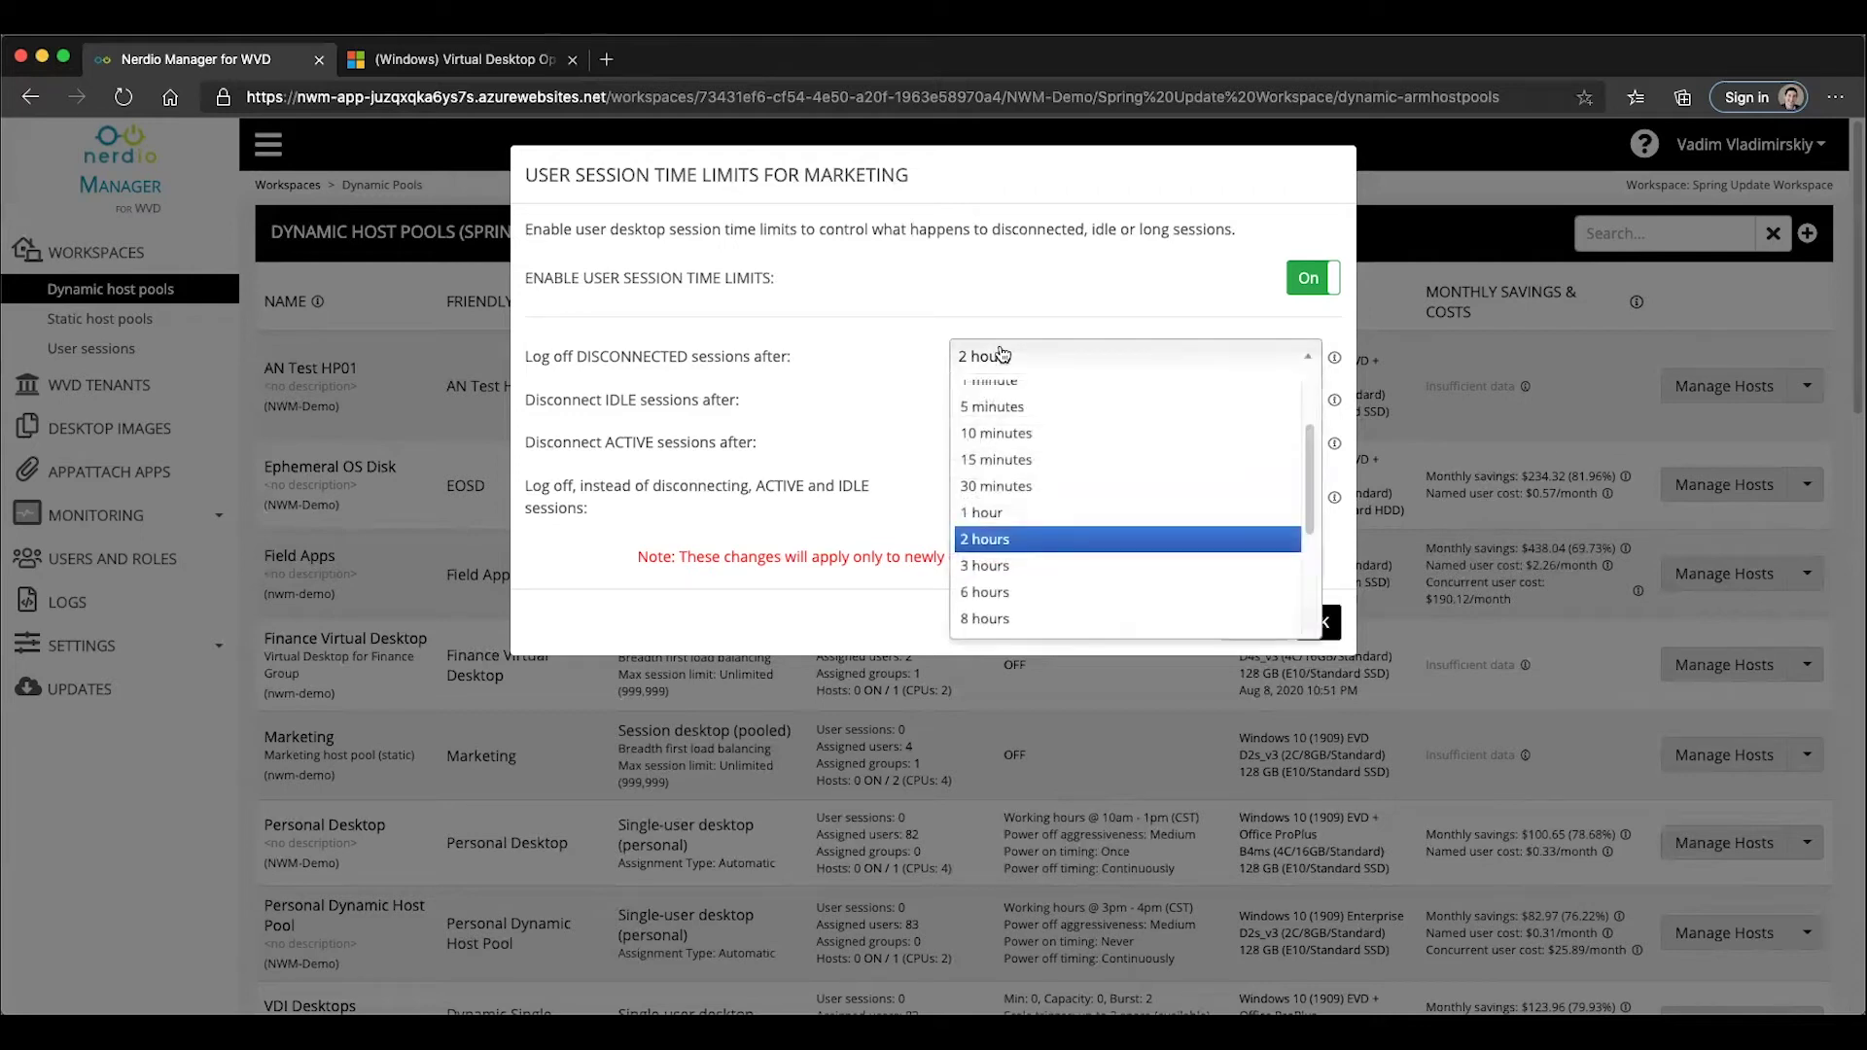
click(1002, 355)
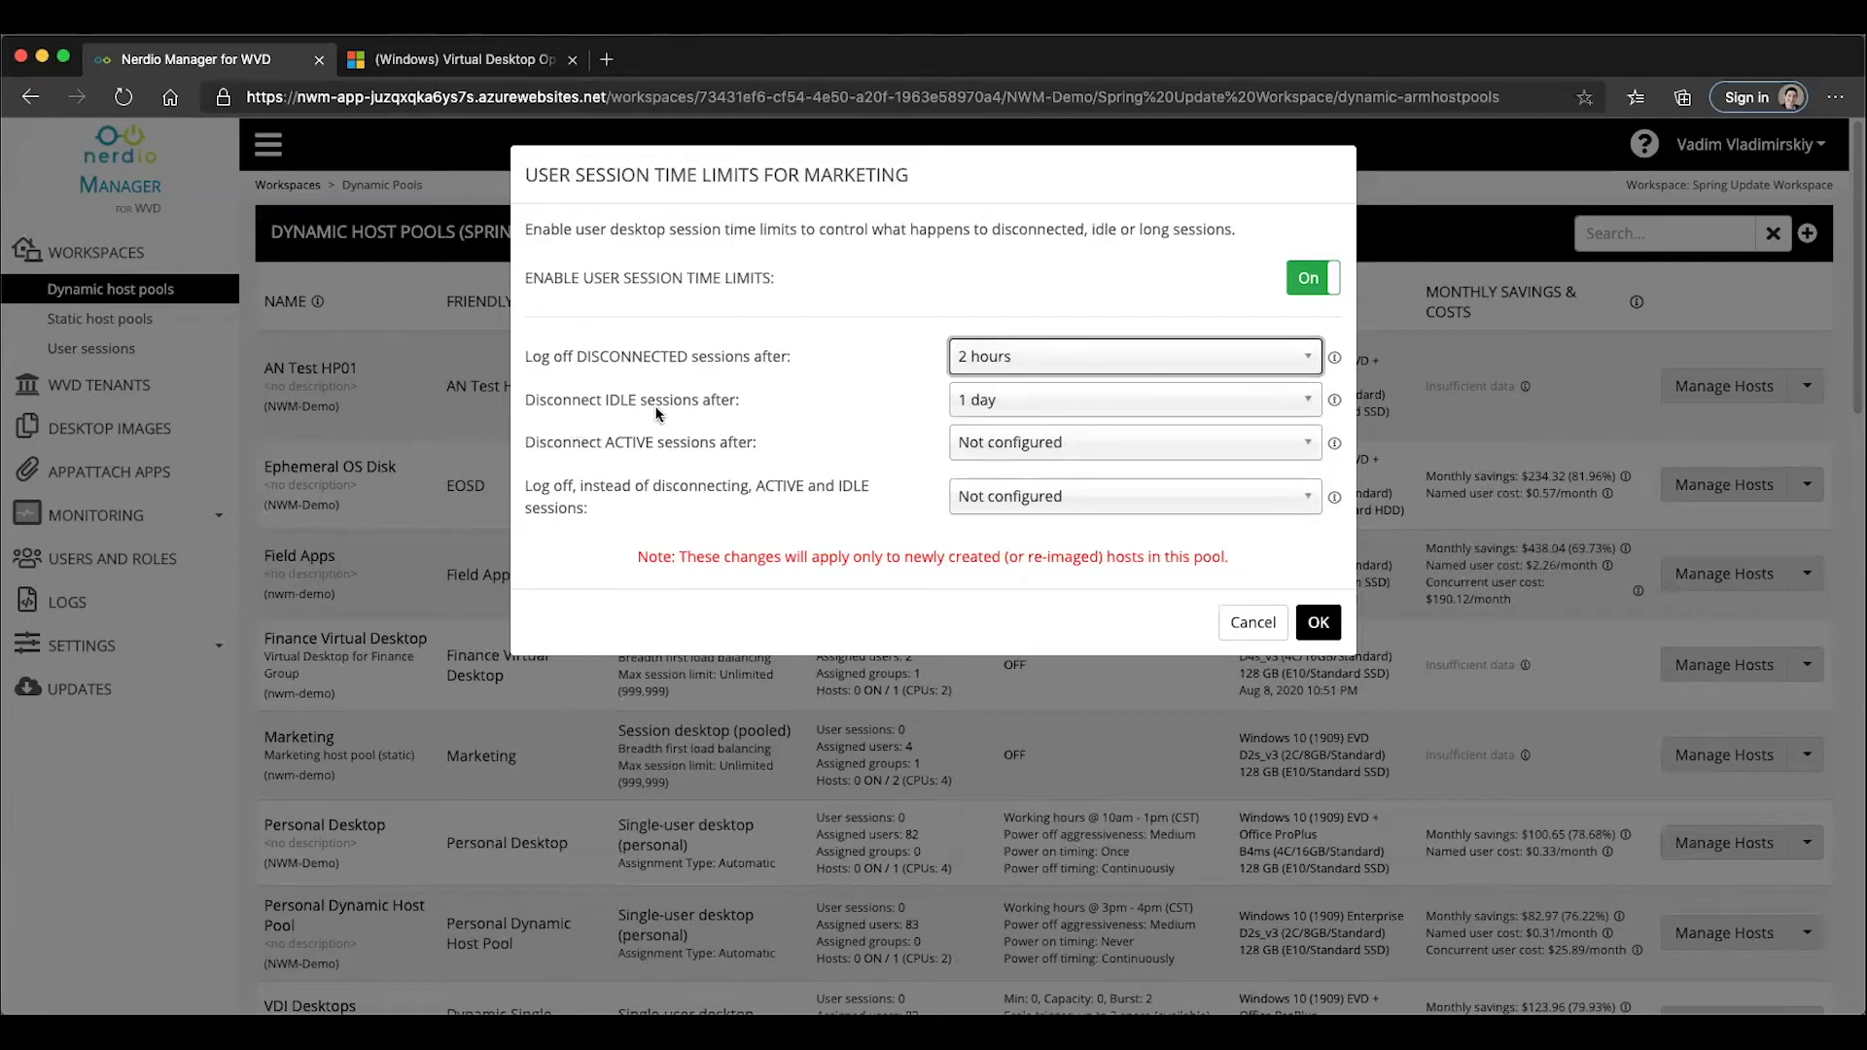
click(1010, 399)
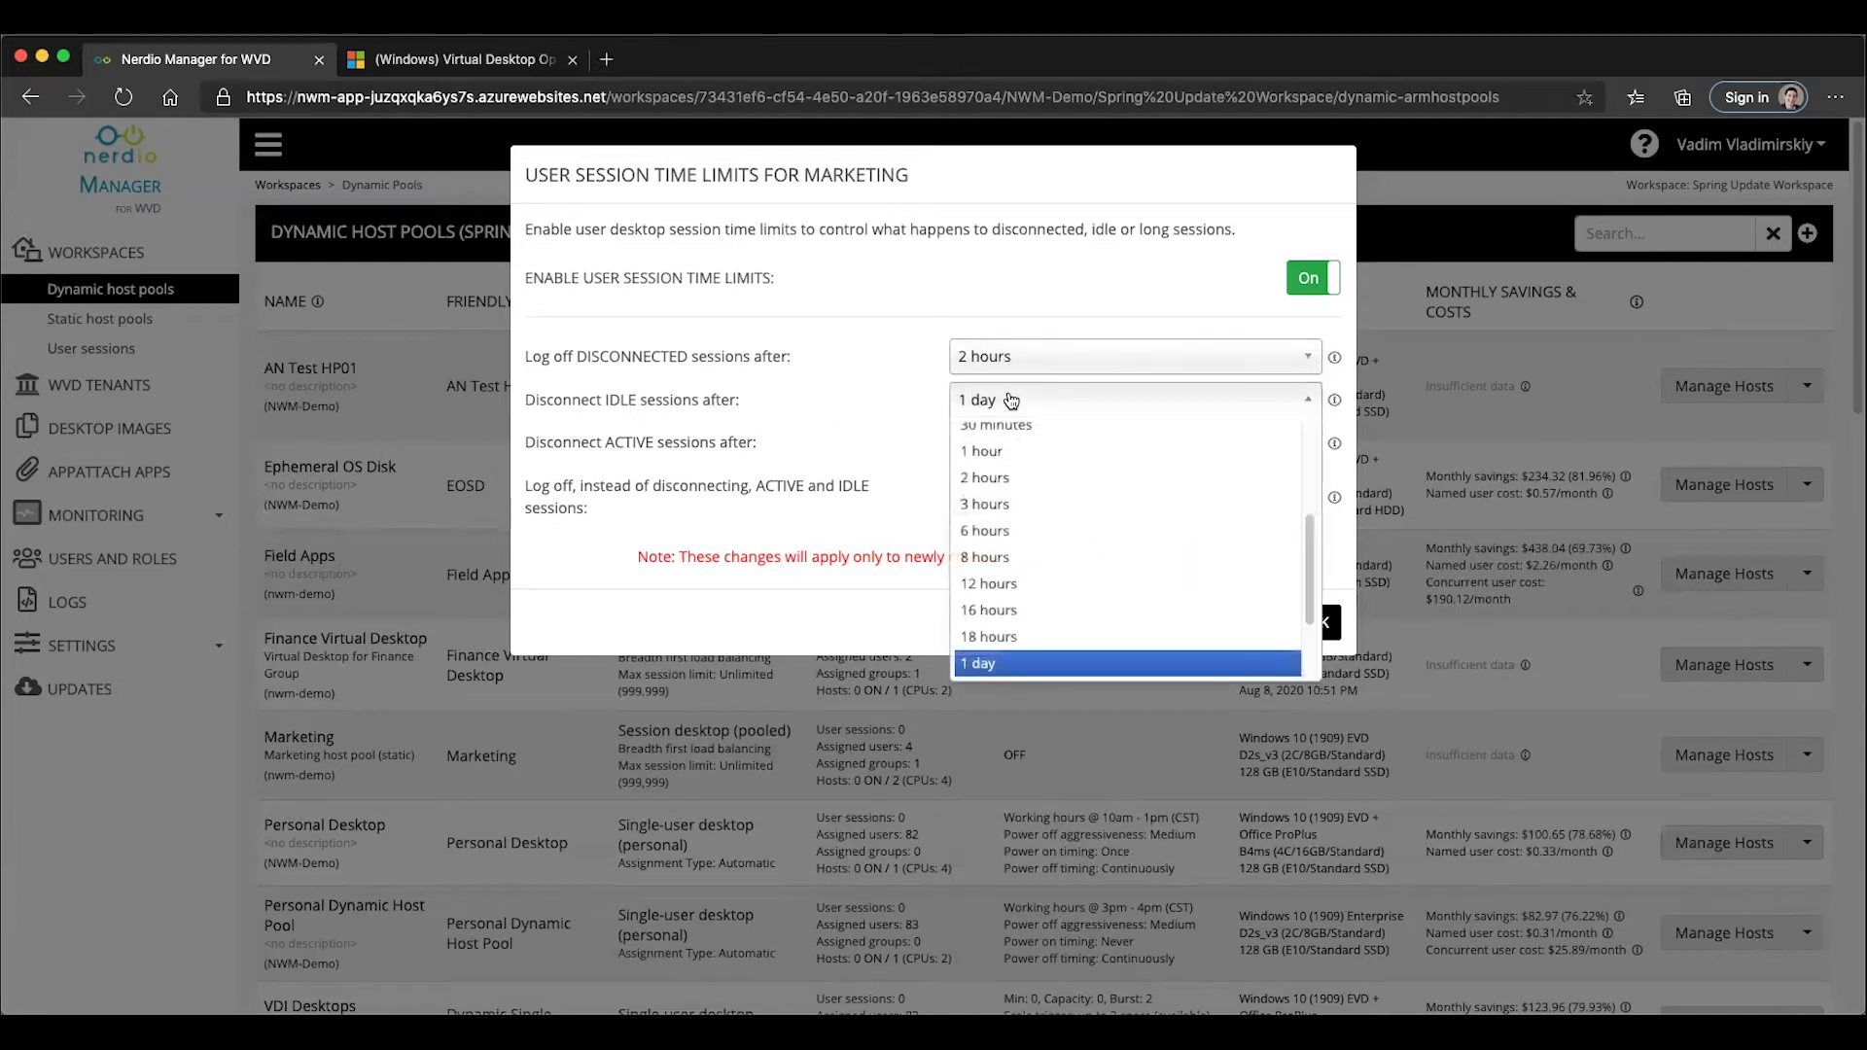
scroll(1057, 491, up, 3)
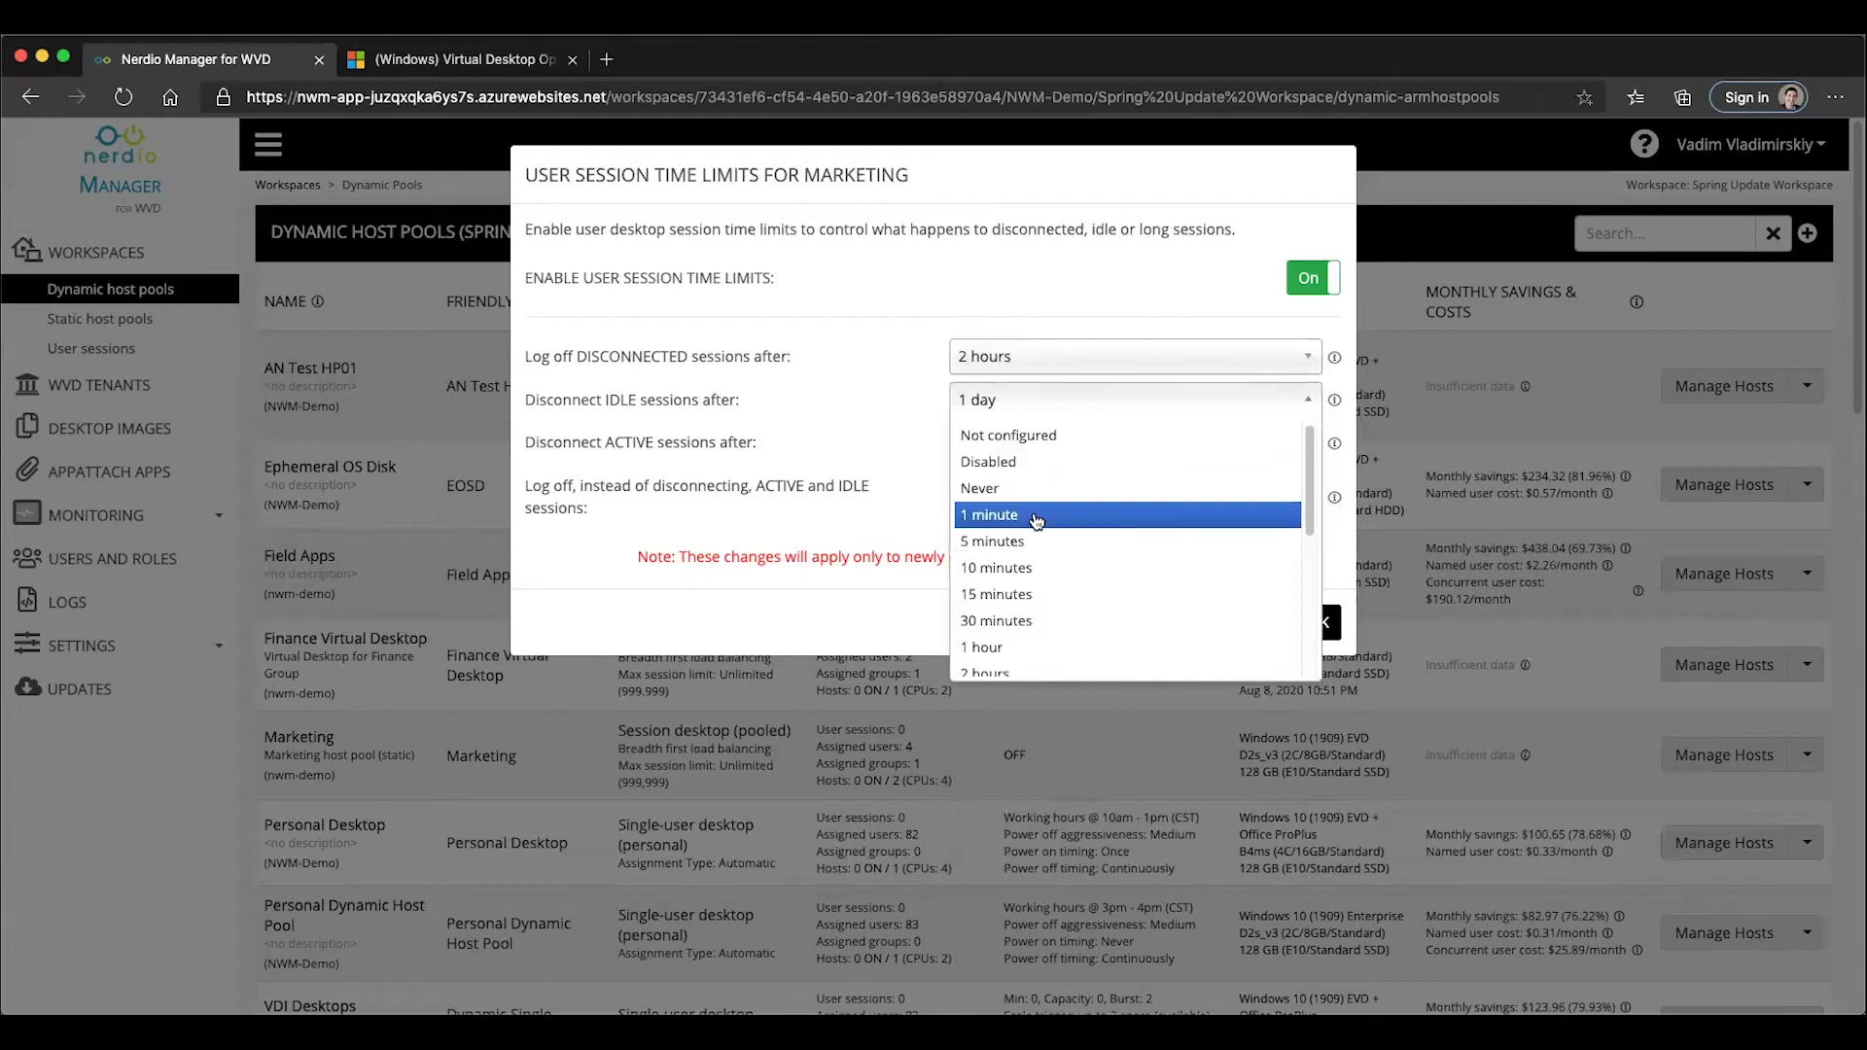
scroll(1036, 521, down, 1)
scroll(1016, 560, down, 3)
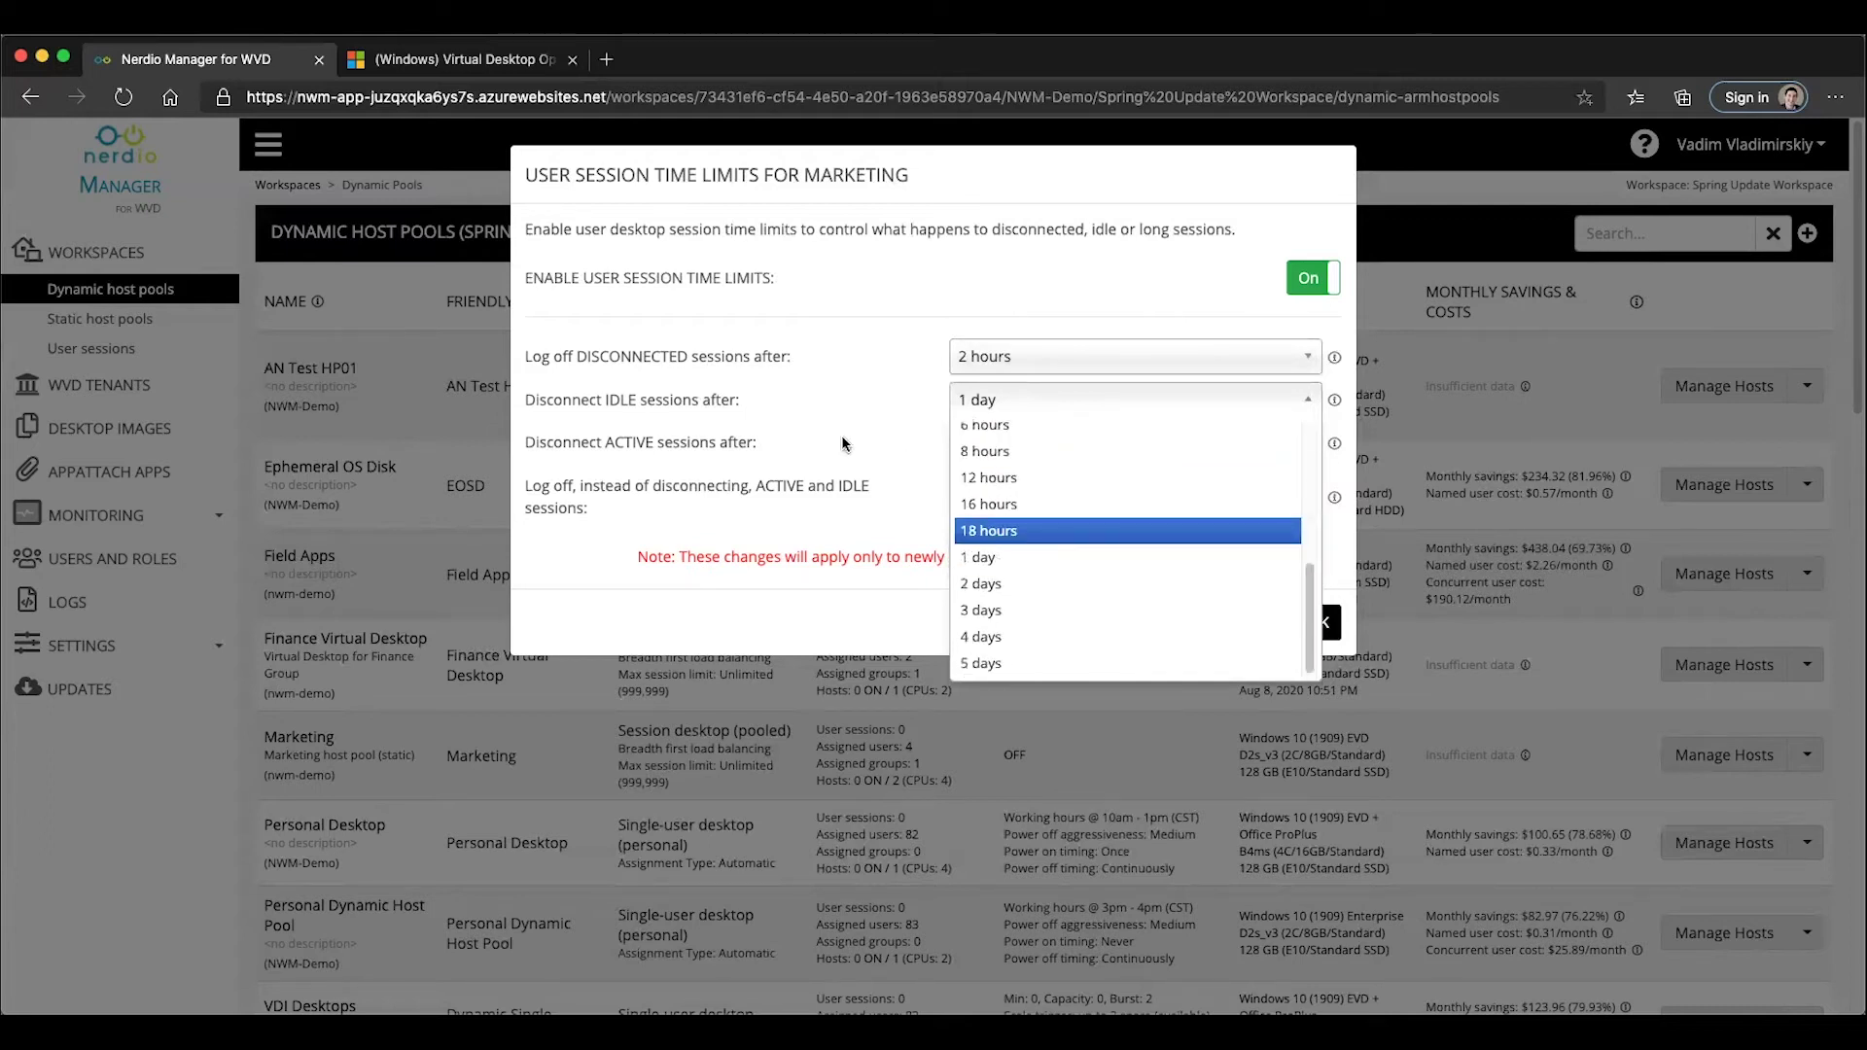
click(637, 410)
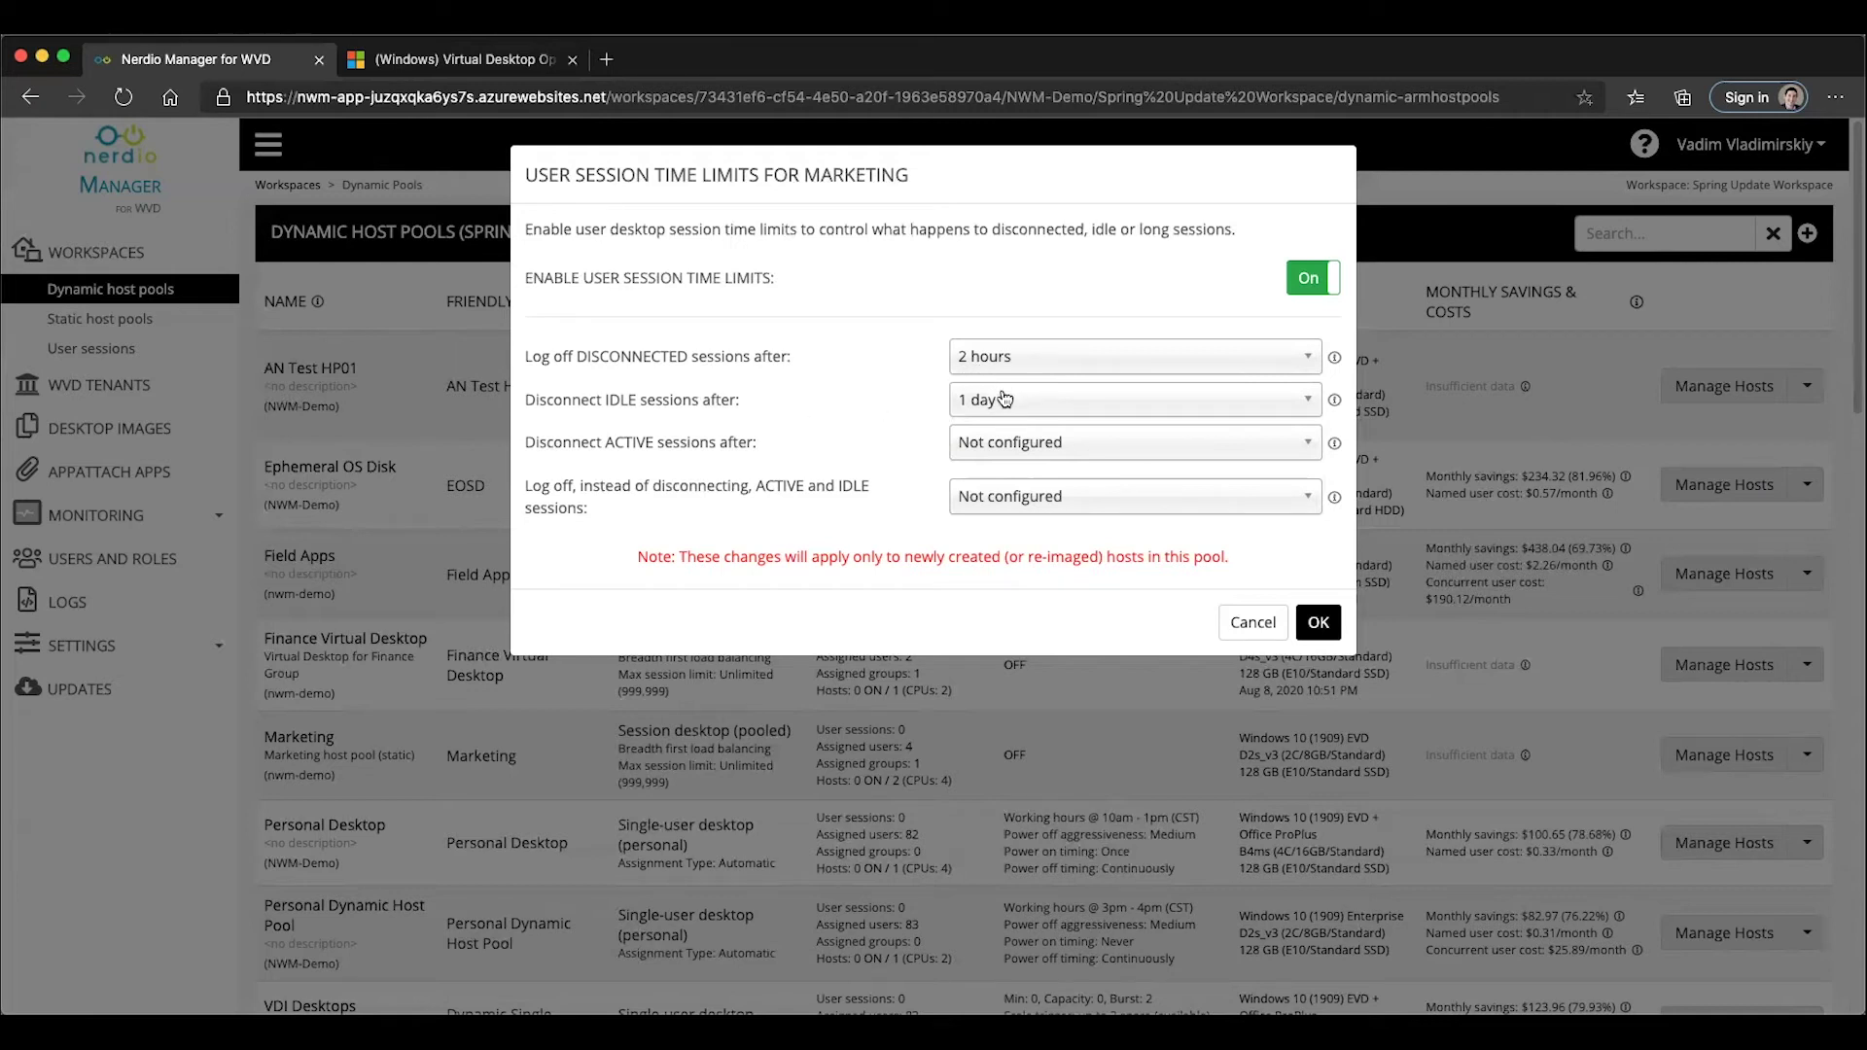
double_click(578, 412)
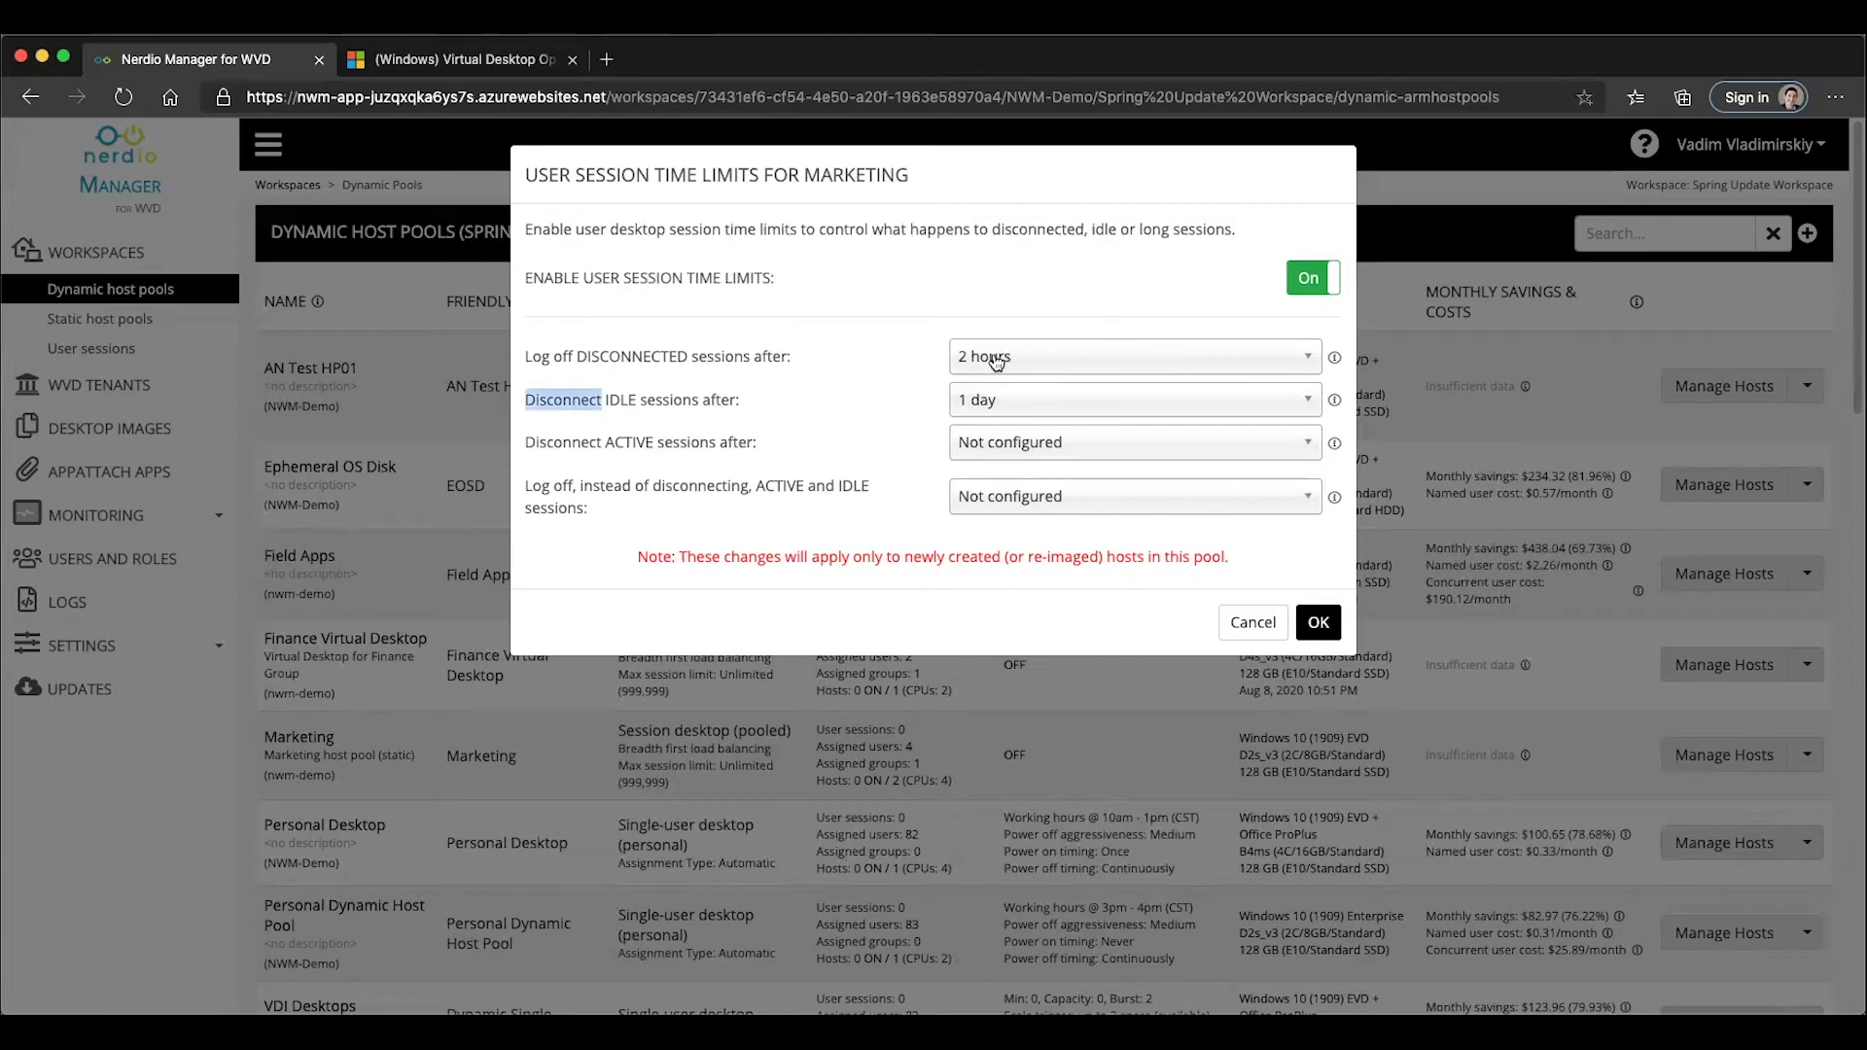
click(997, 358)
click(996, 359)
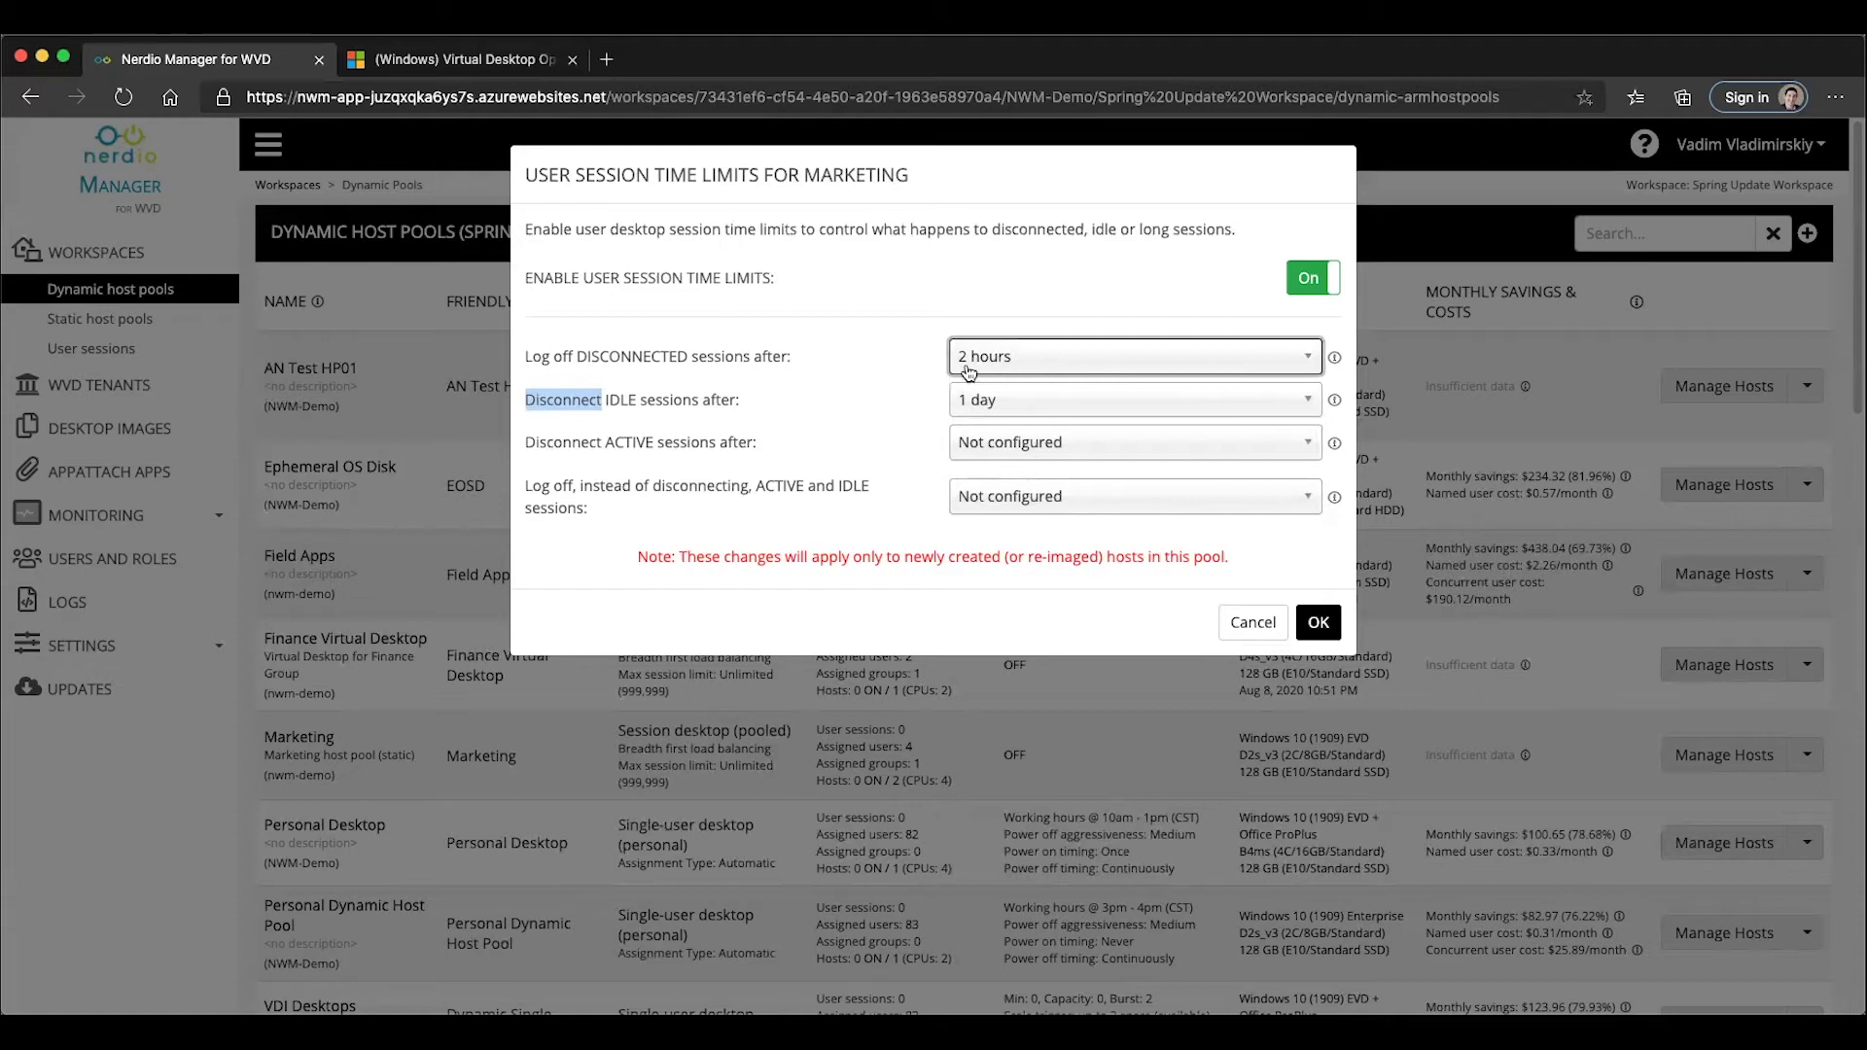
click(817, 425)
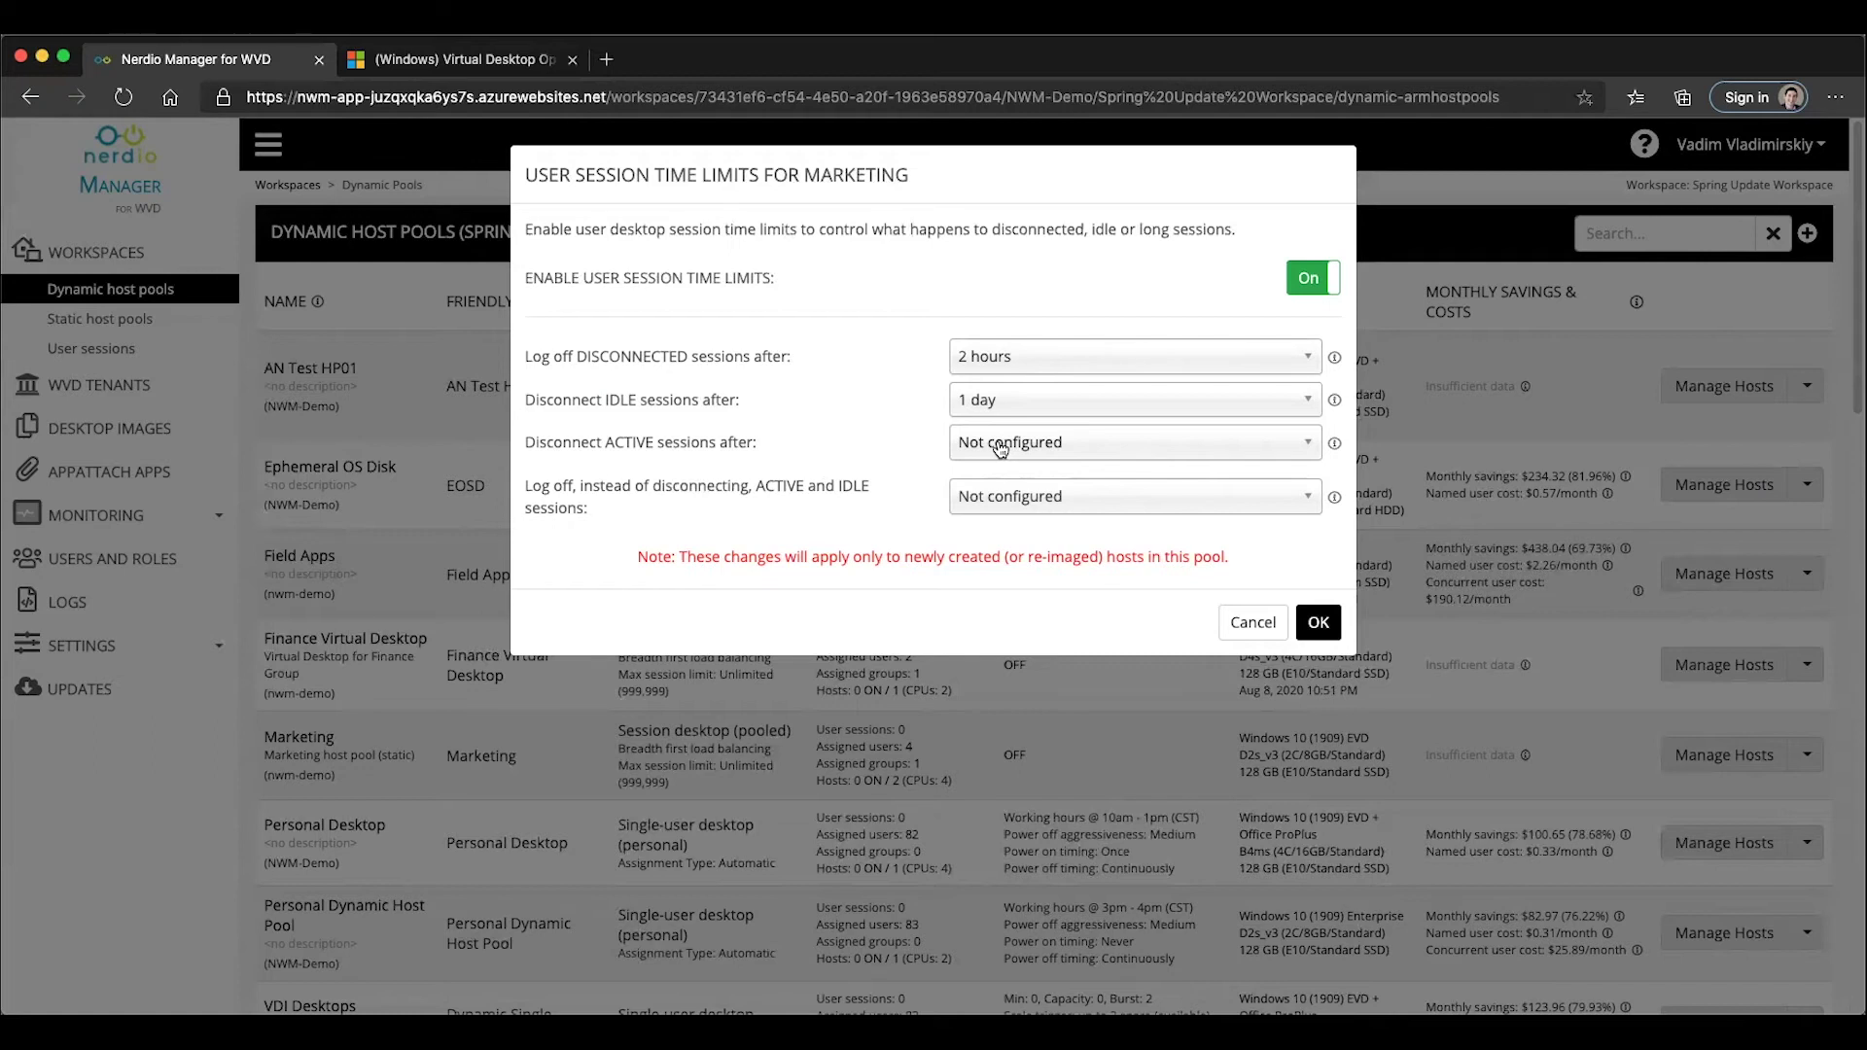
- Leave active sessions Not configured and set 'Log off, instead of disconnecting' to Enabled
click(1001, 444)
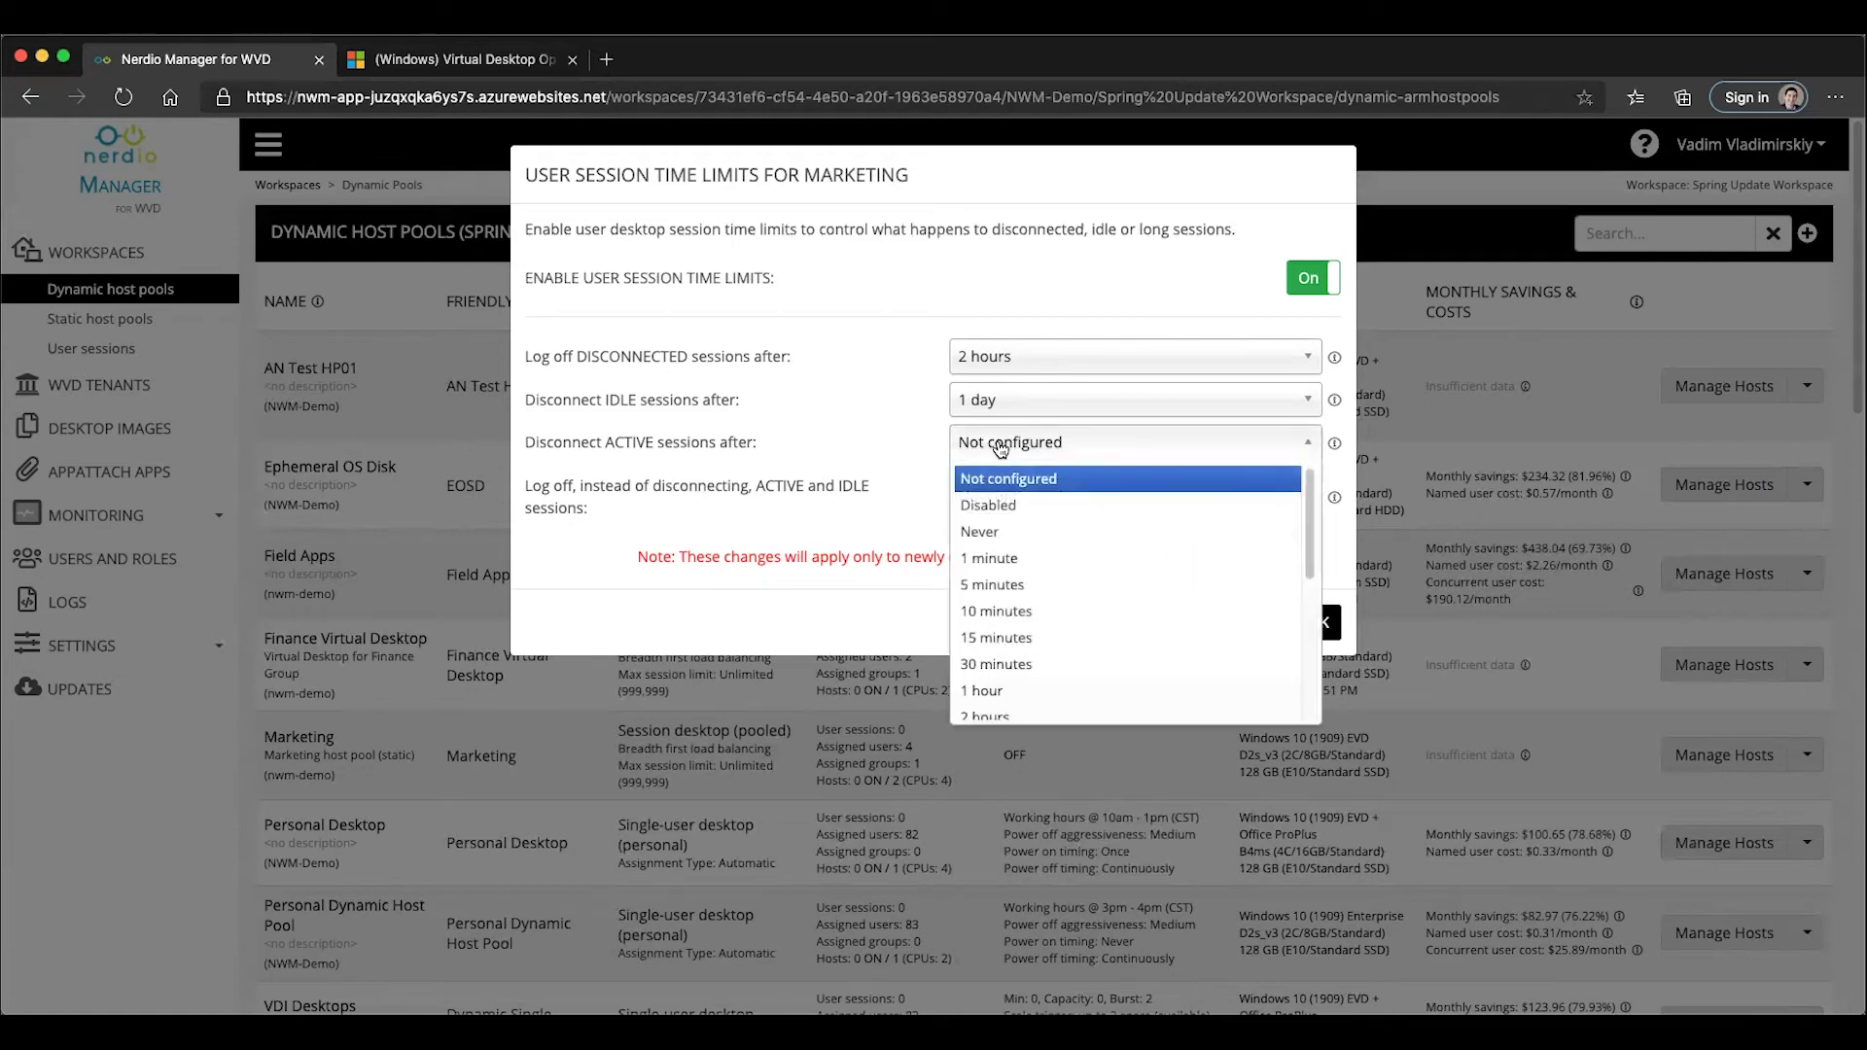
click(856, 448)
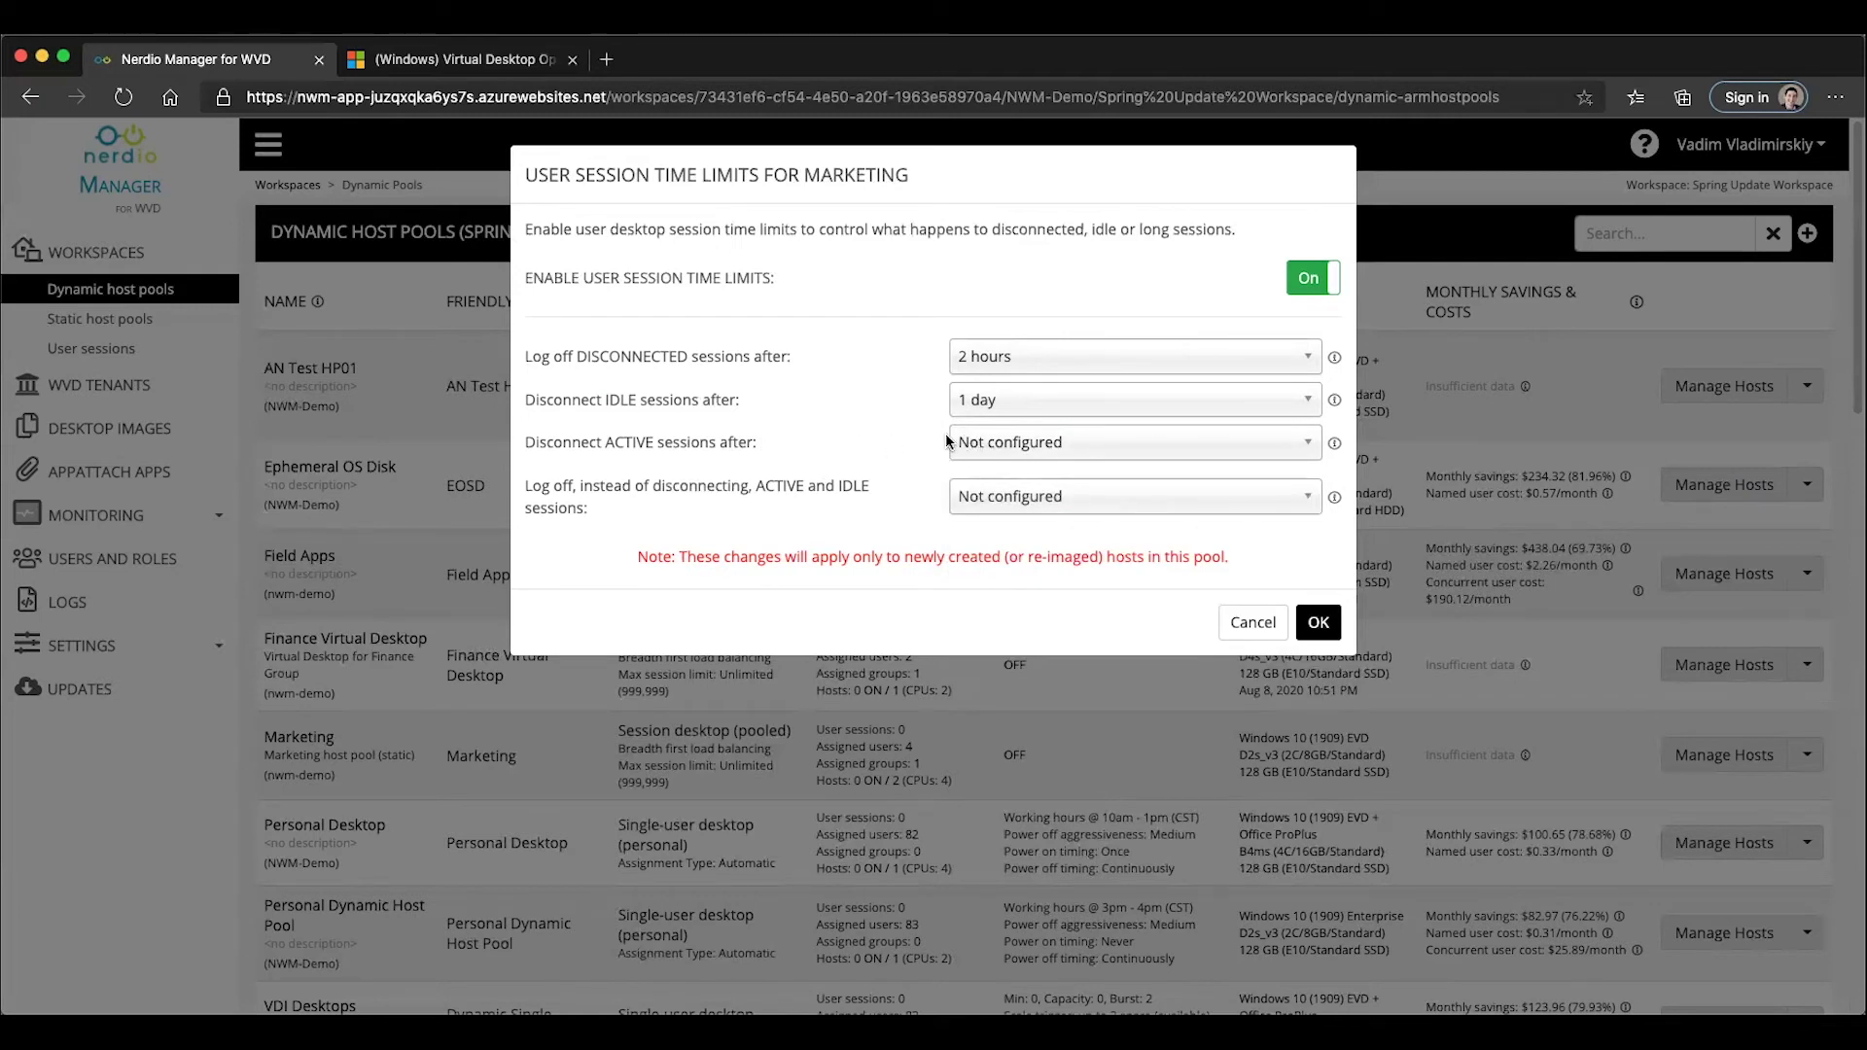
click(969, 497)
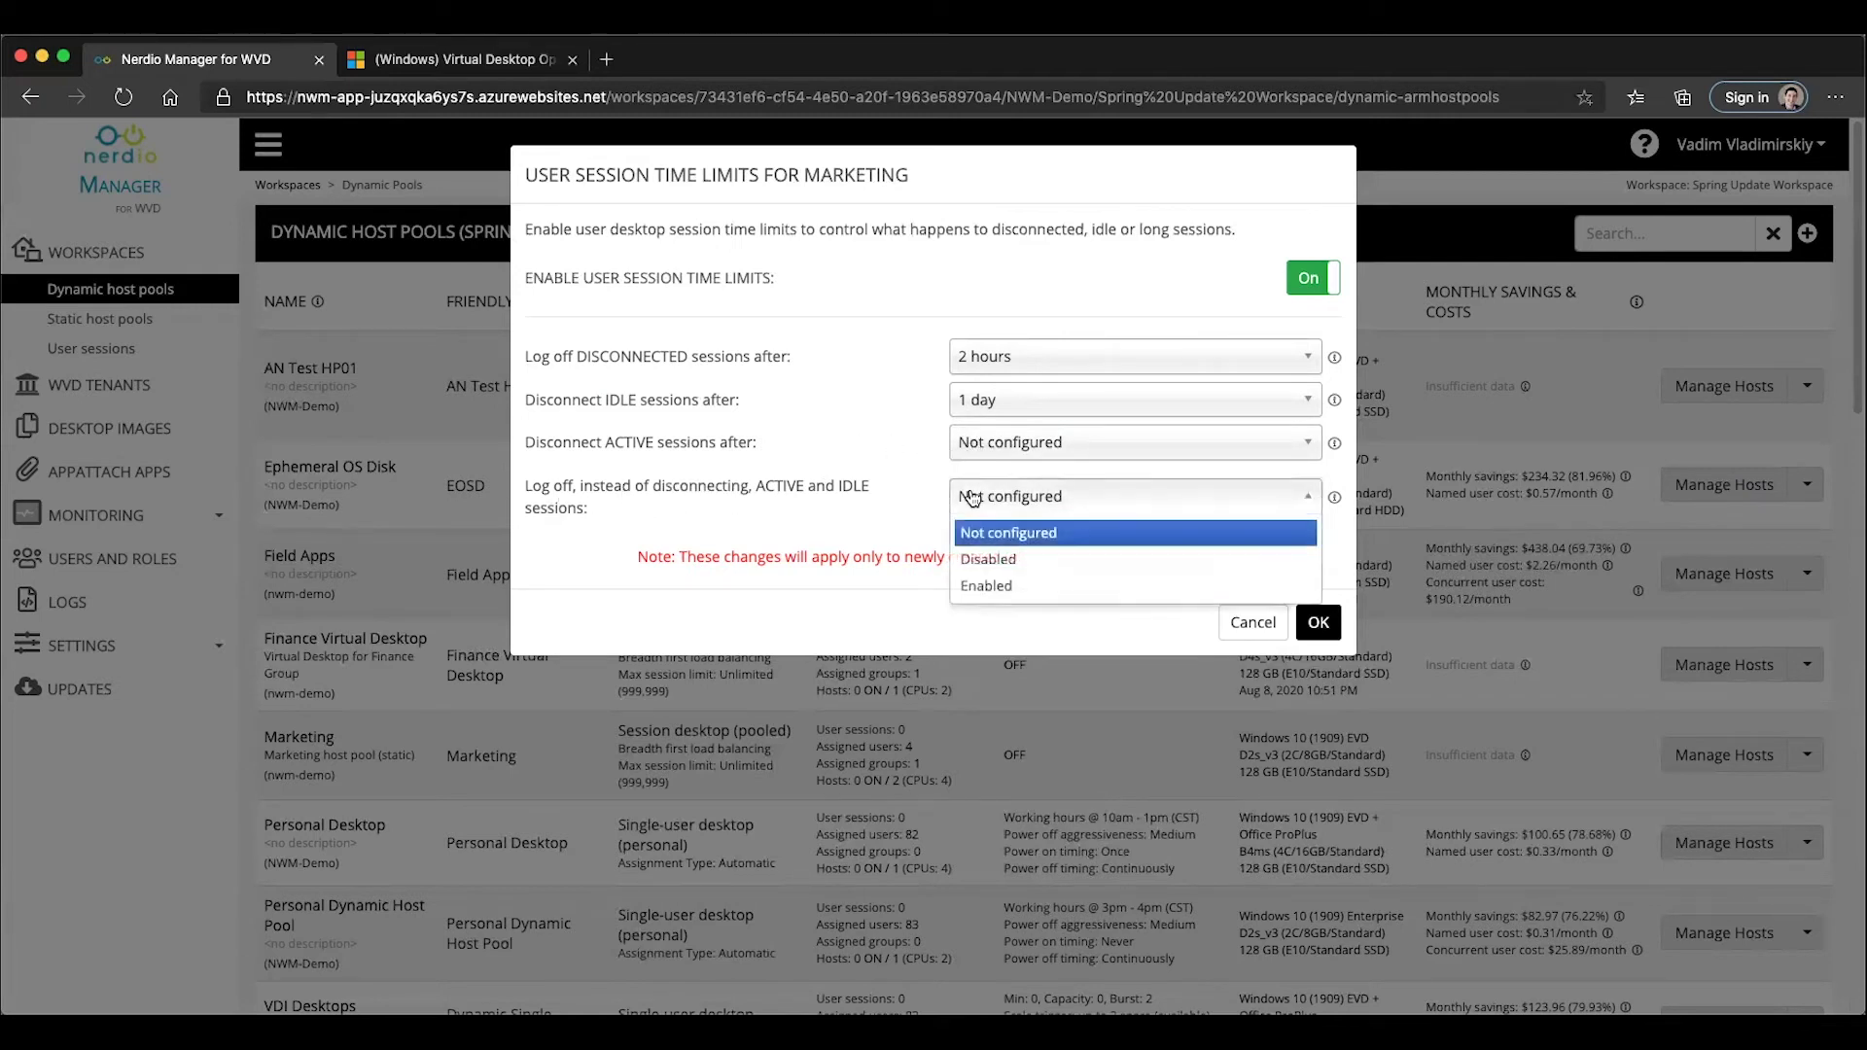
click(842, 481)
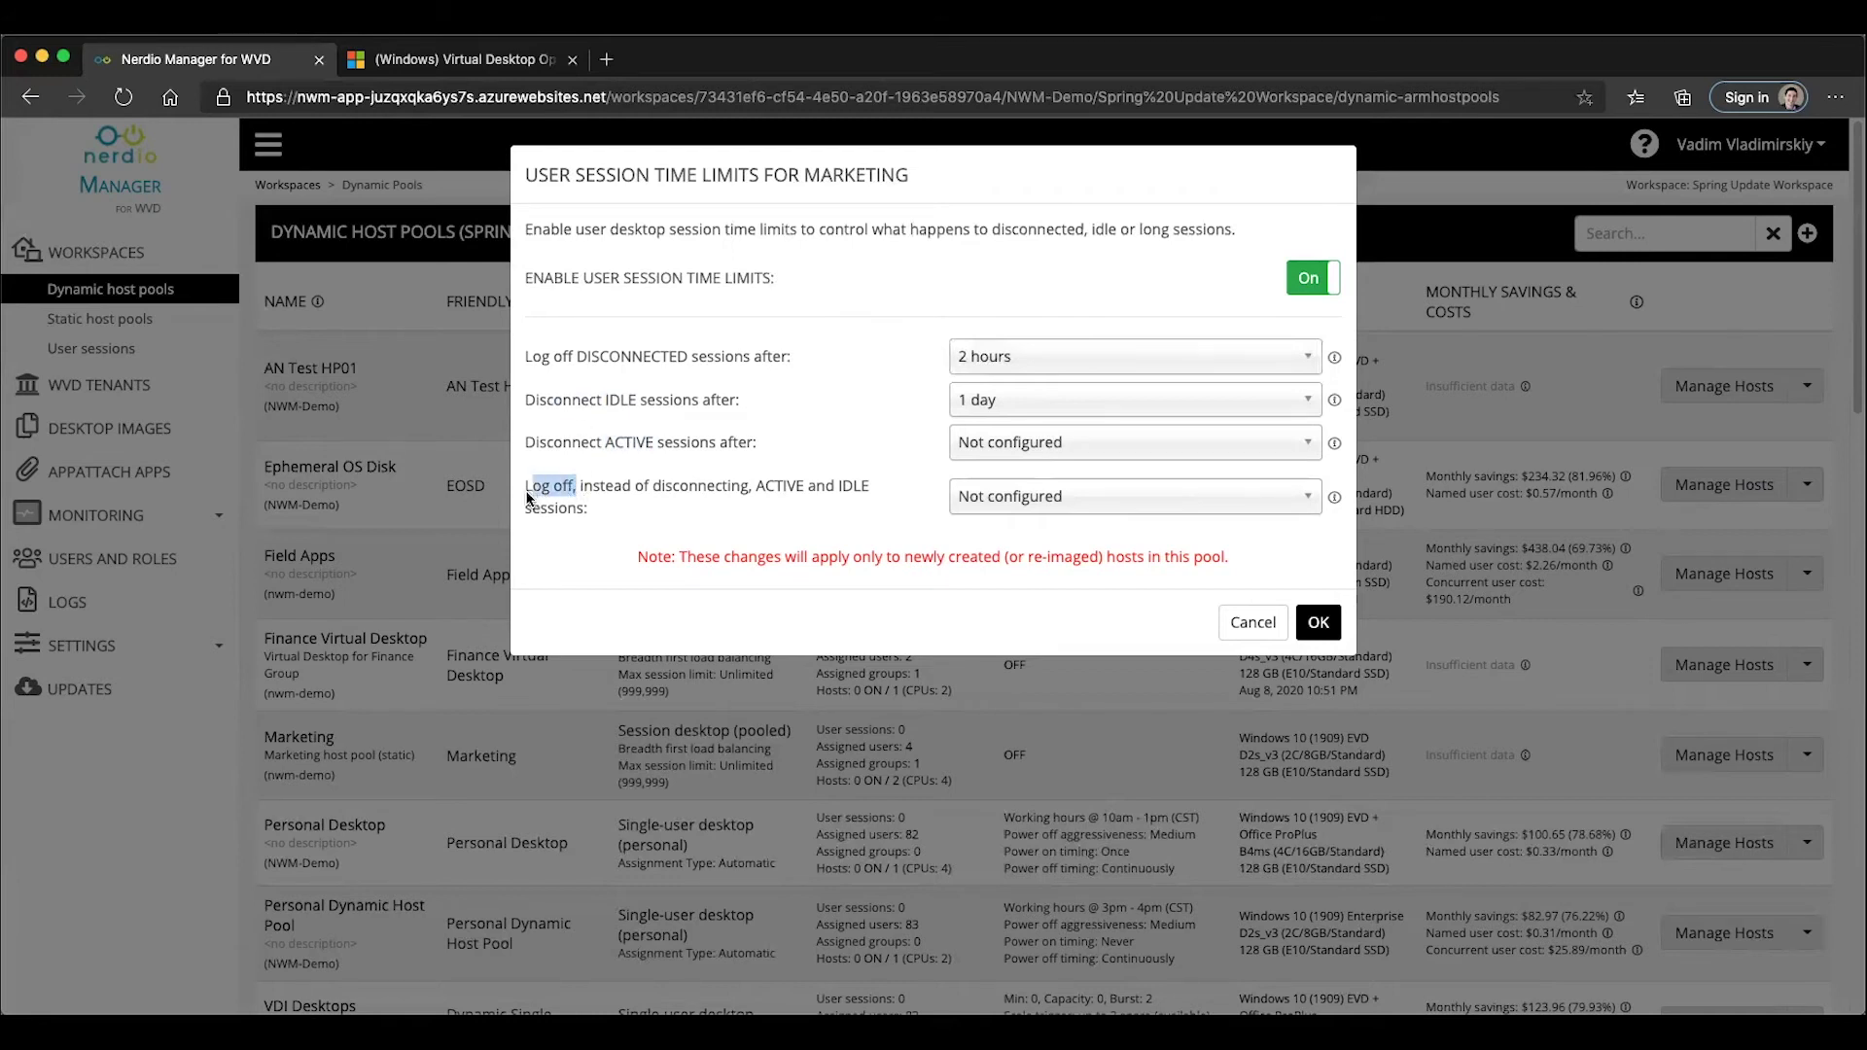
drag(527, 494, 520, 490)
click(977, 497)
click(986, 586)
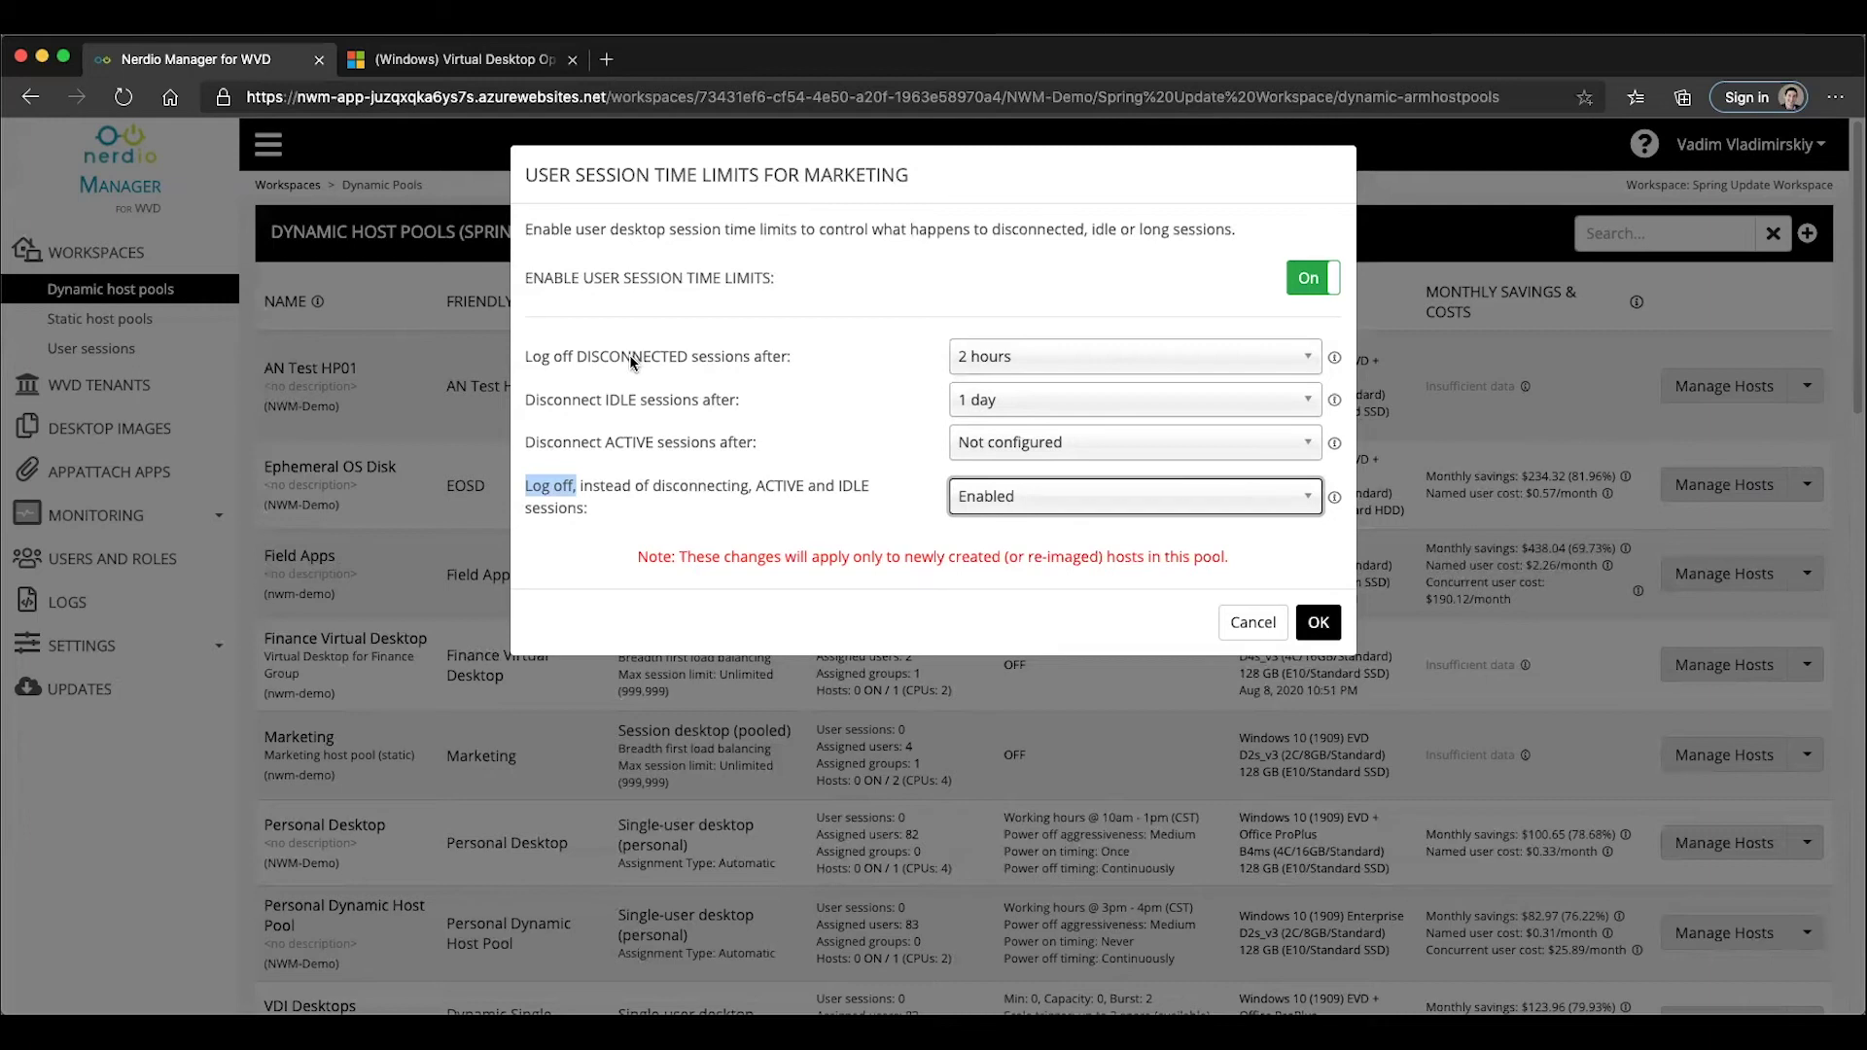
- Close the Marketing dialog and switch Field Apps user session time limits On
click(1231, 624)
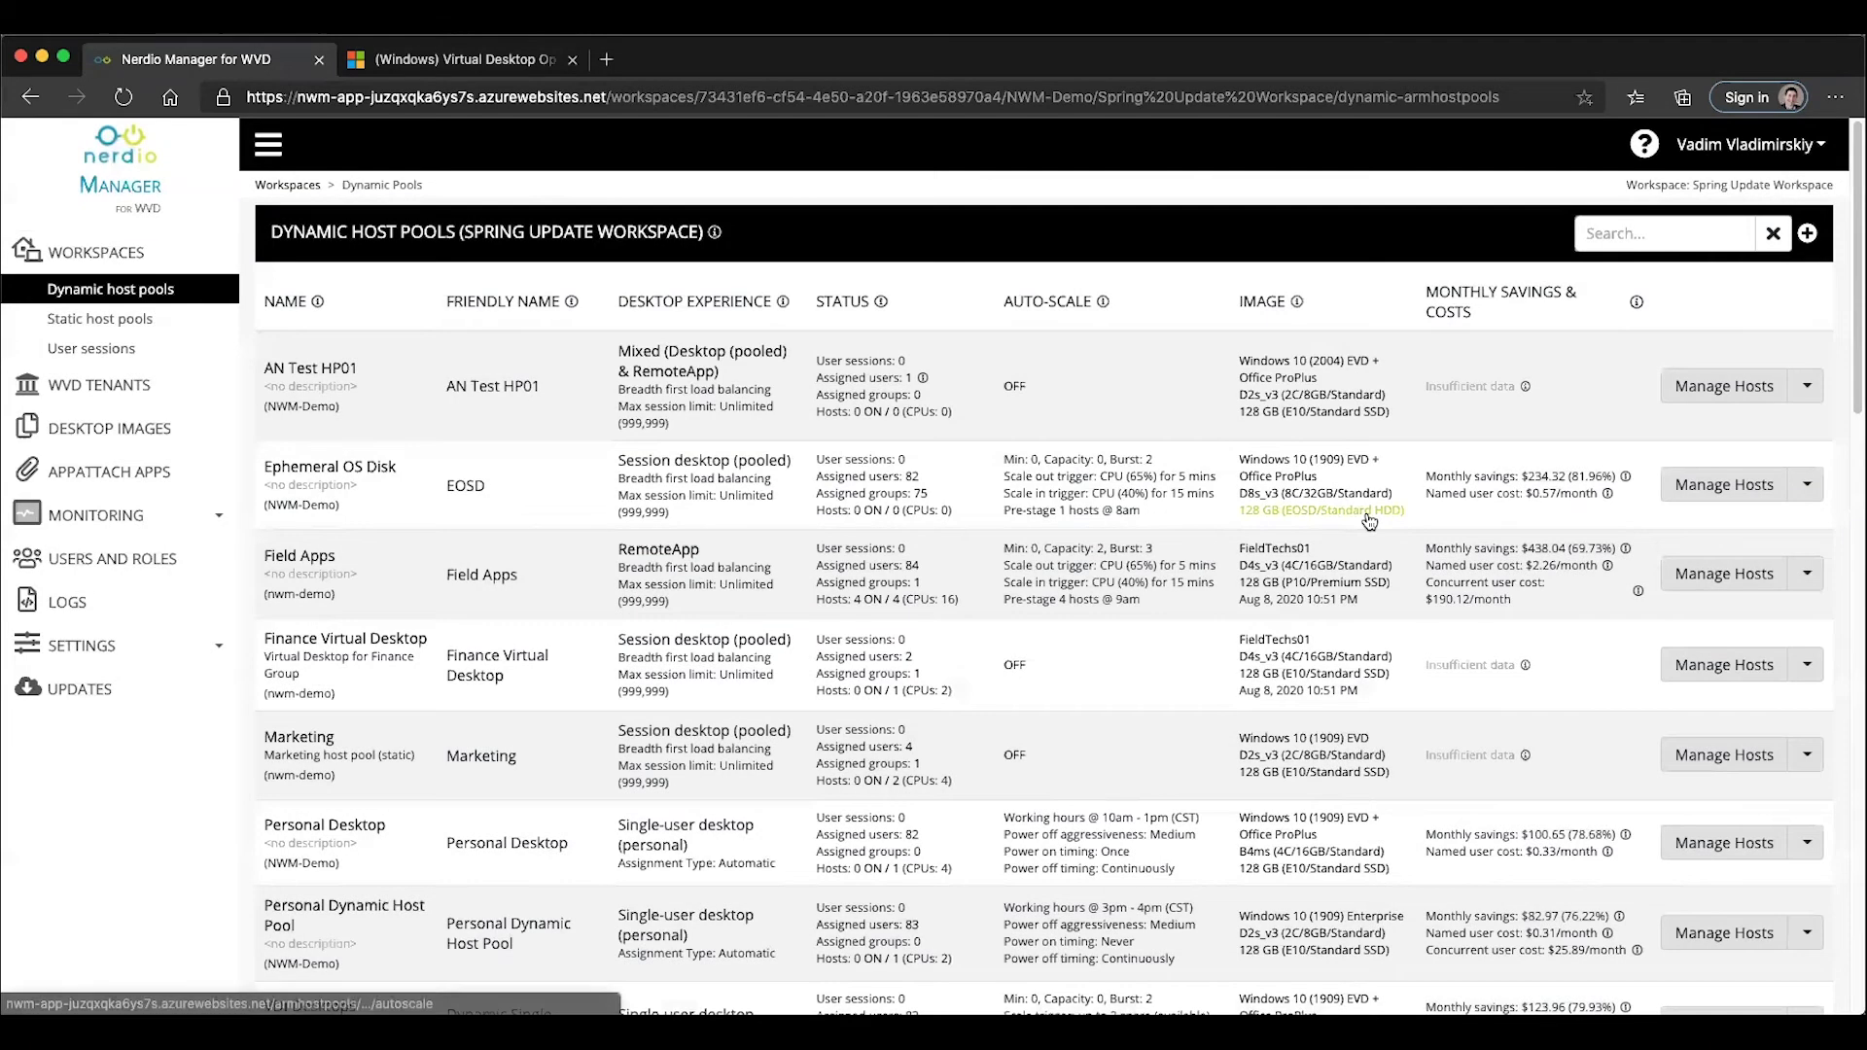
click(1807, 578)
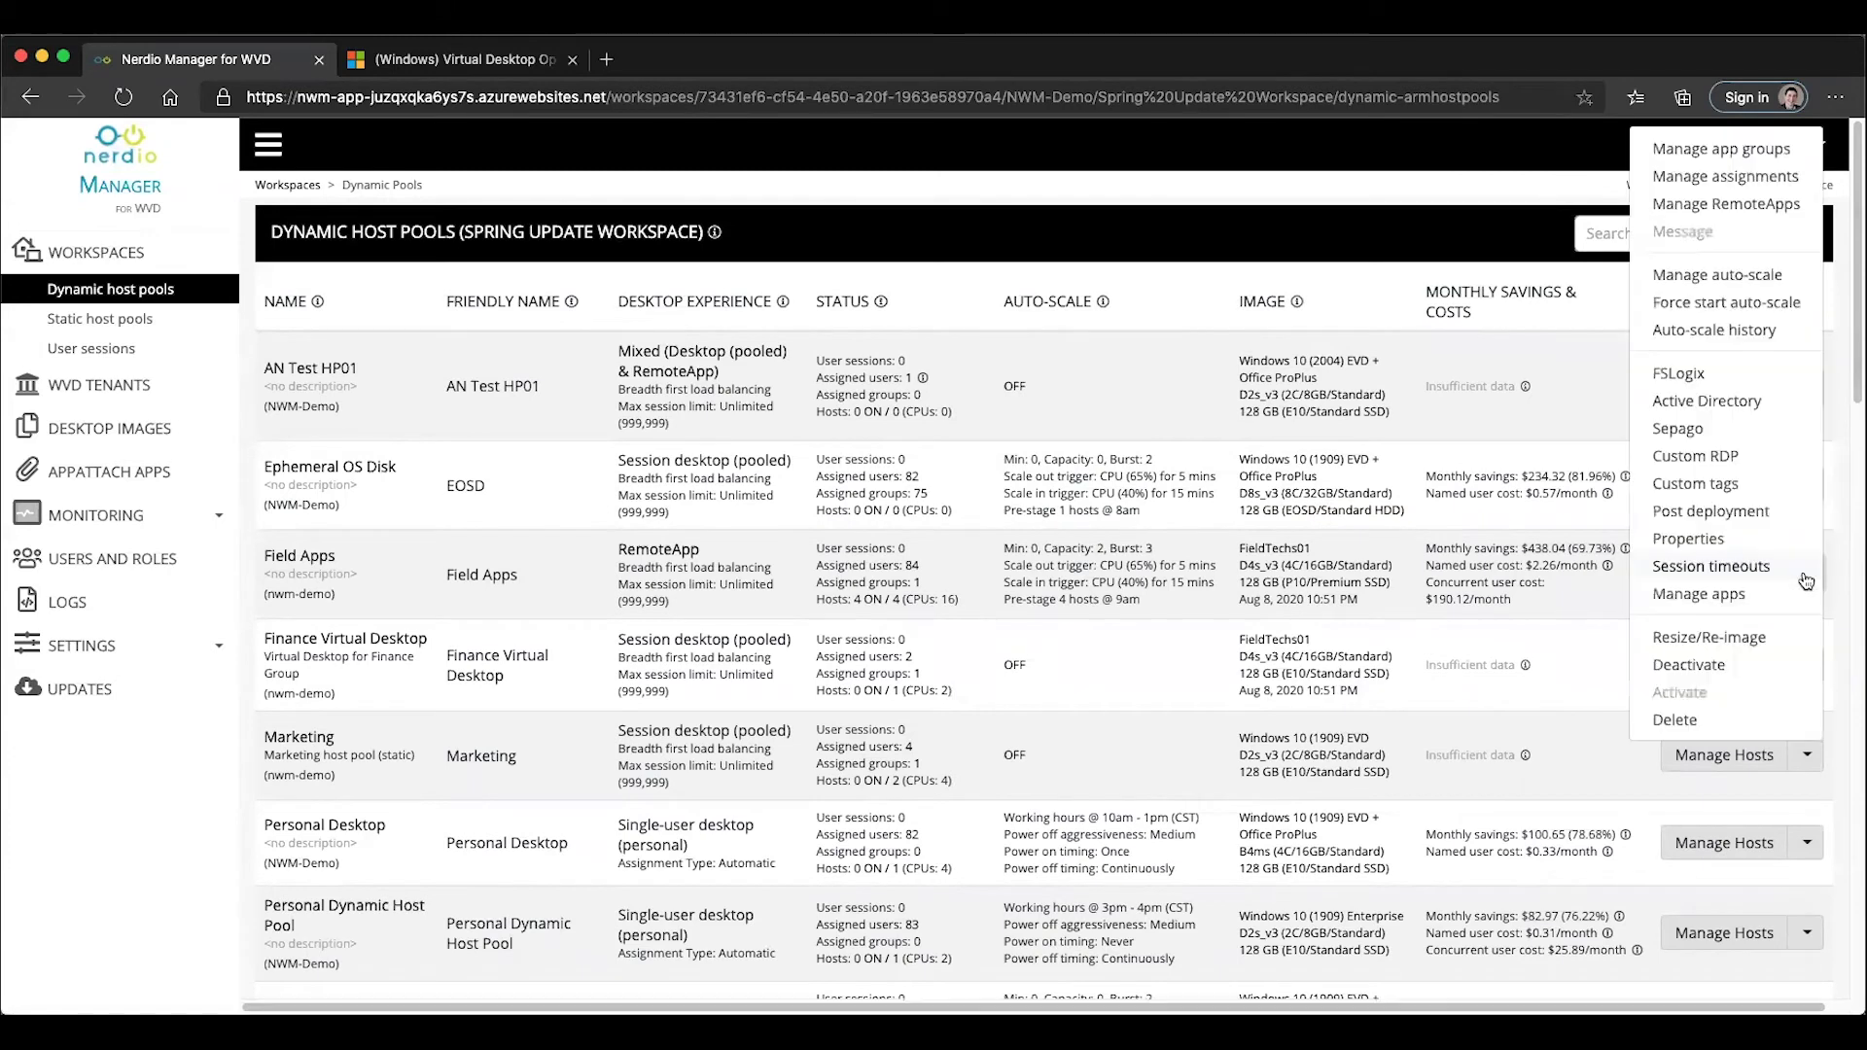
click(1729, 578)
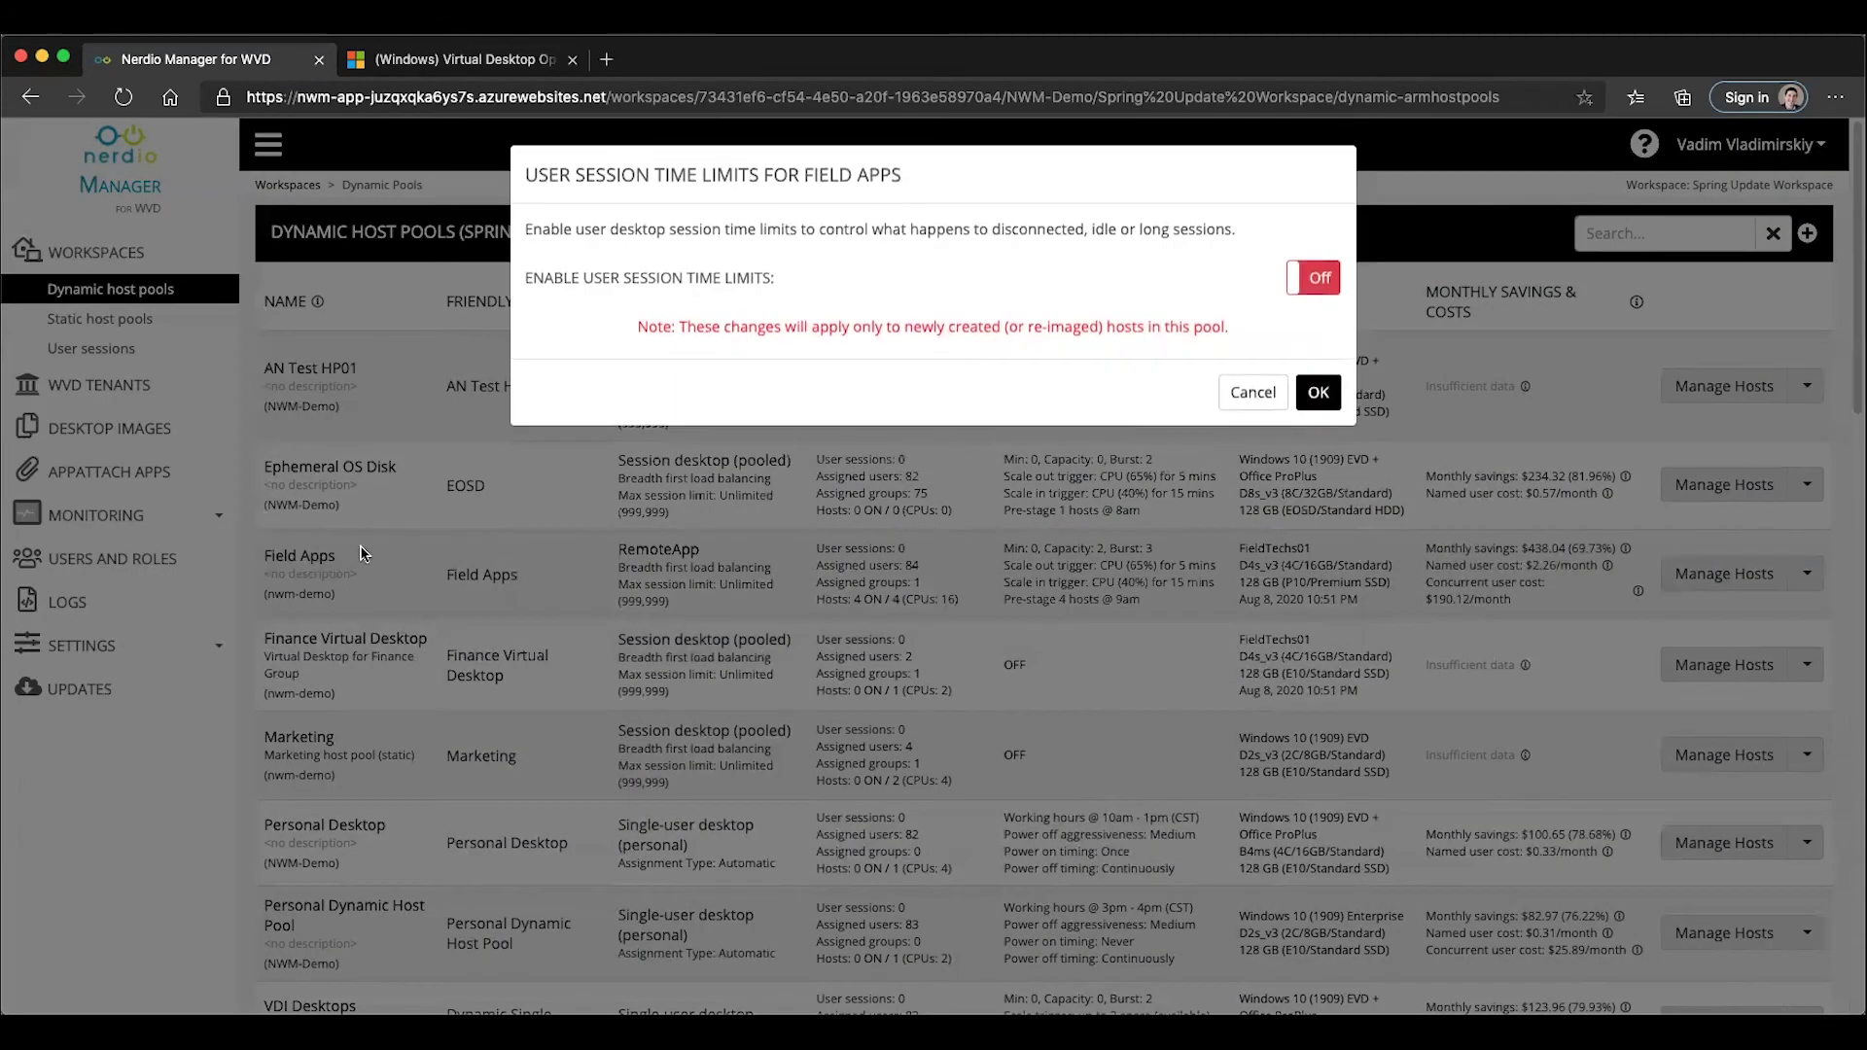
click(1312, 278)
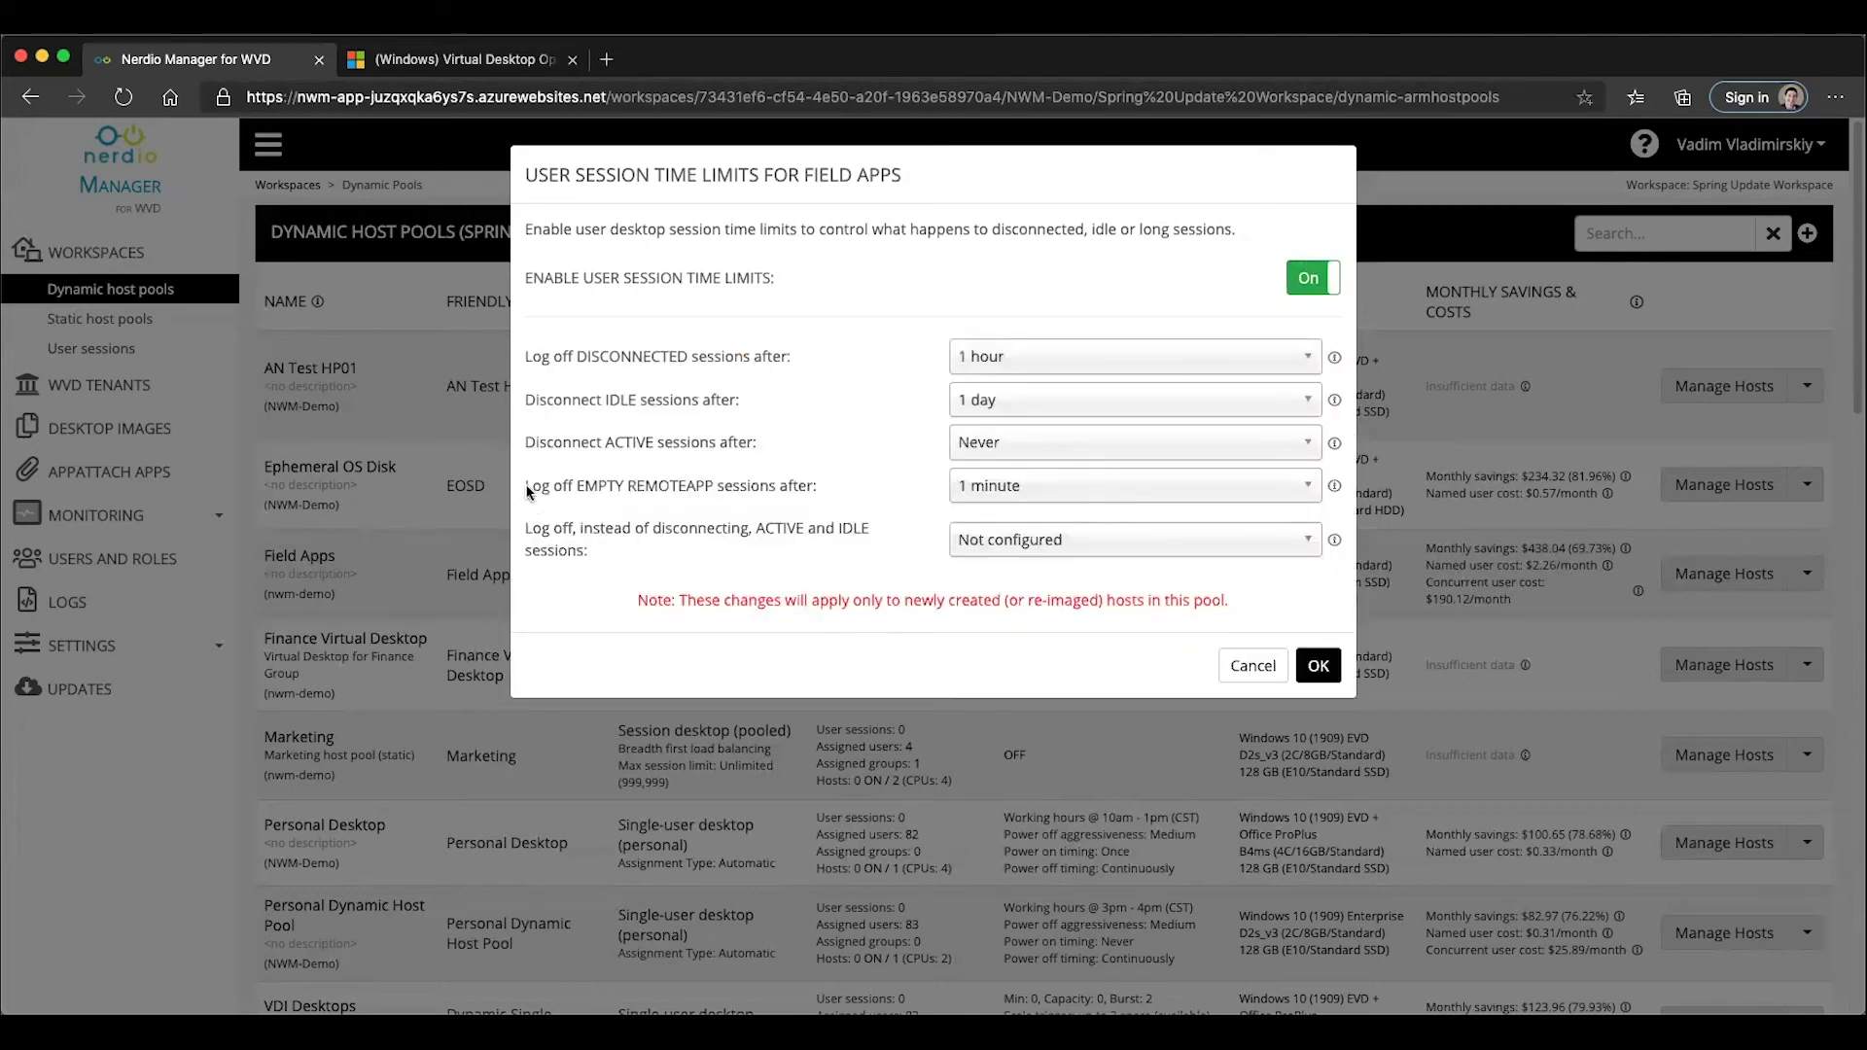
triple_click(860, 486)
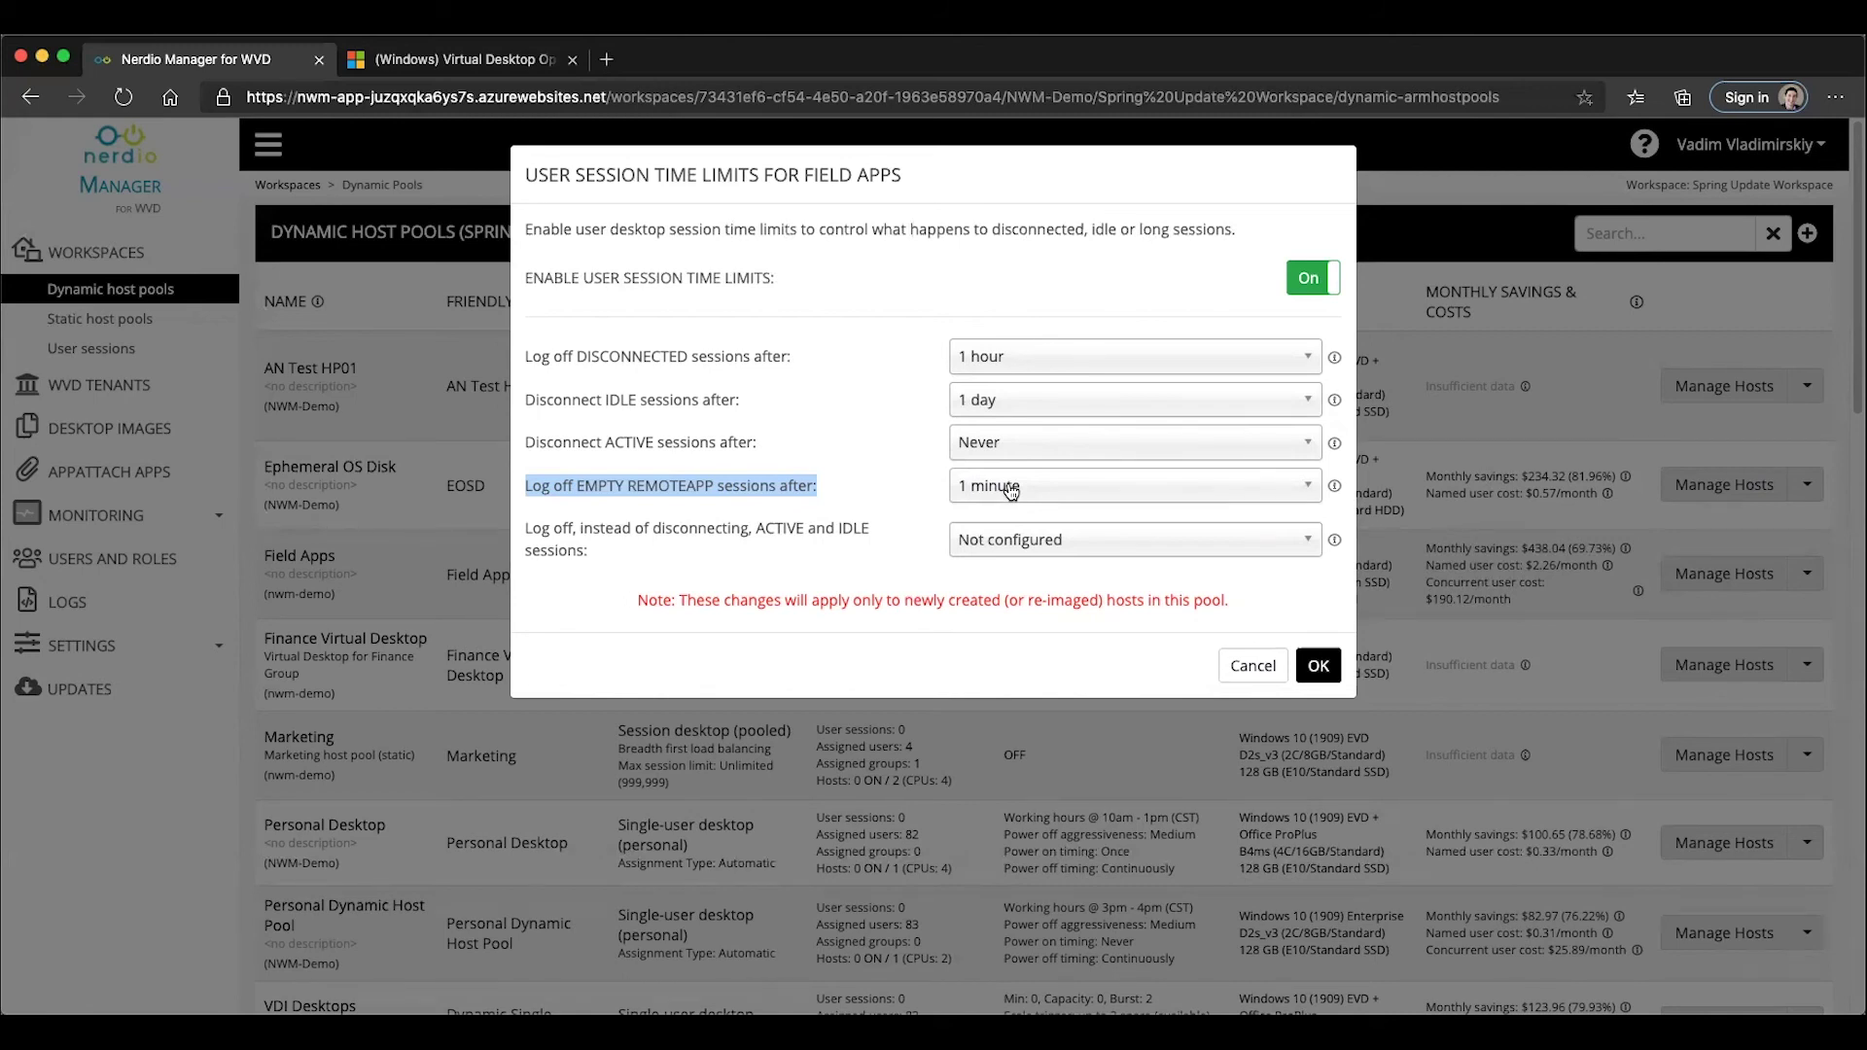
- Set Field Apps empty RemoteApp sessions to log off after 5 minutes
click(1011, 488)
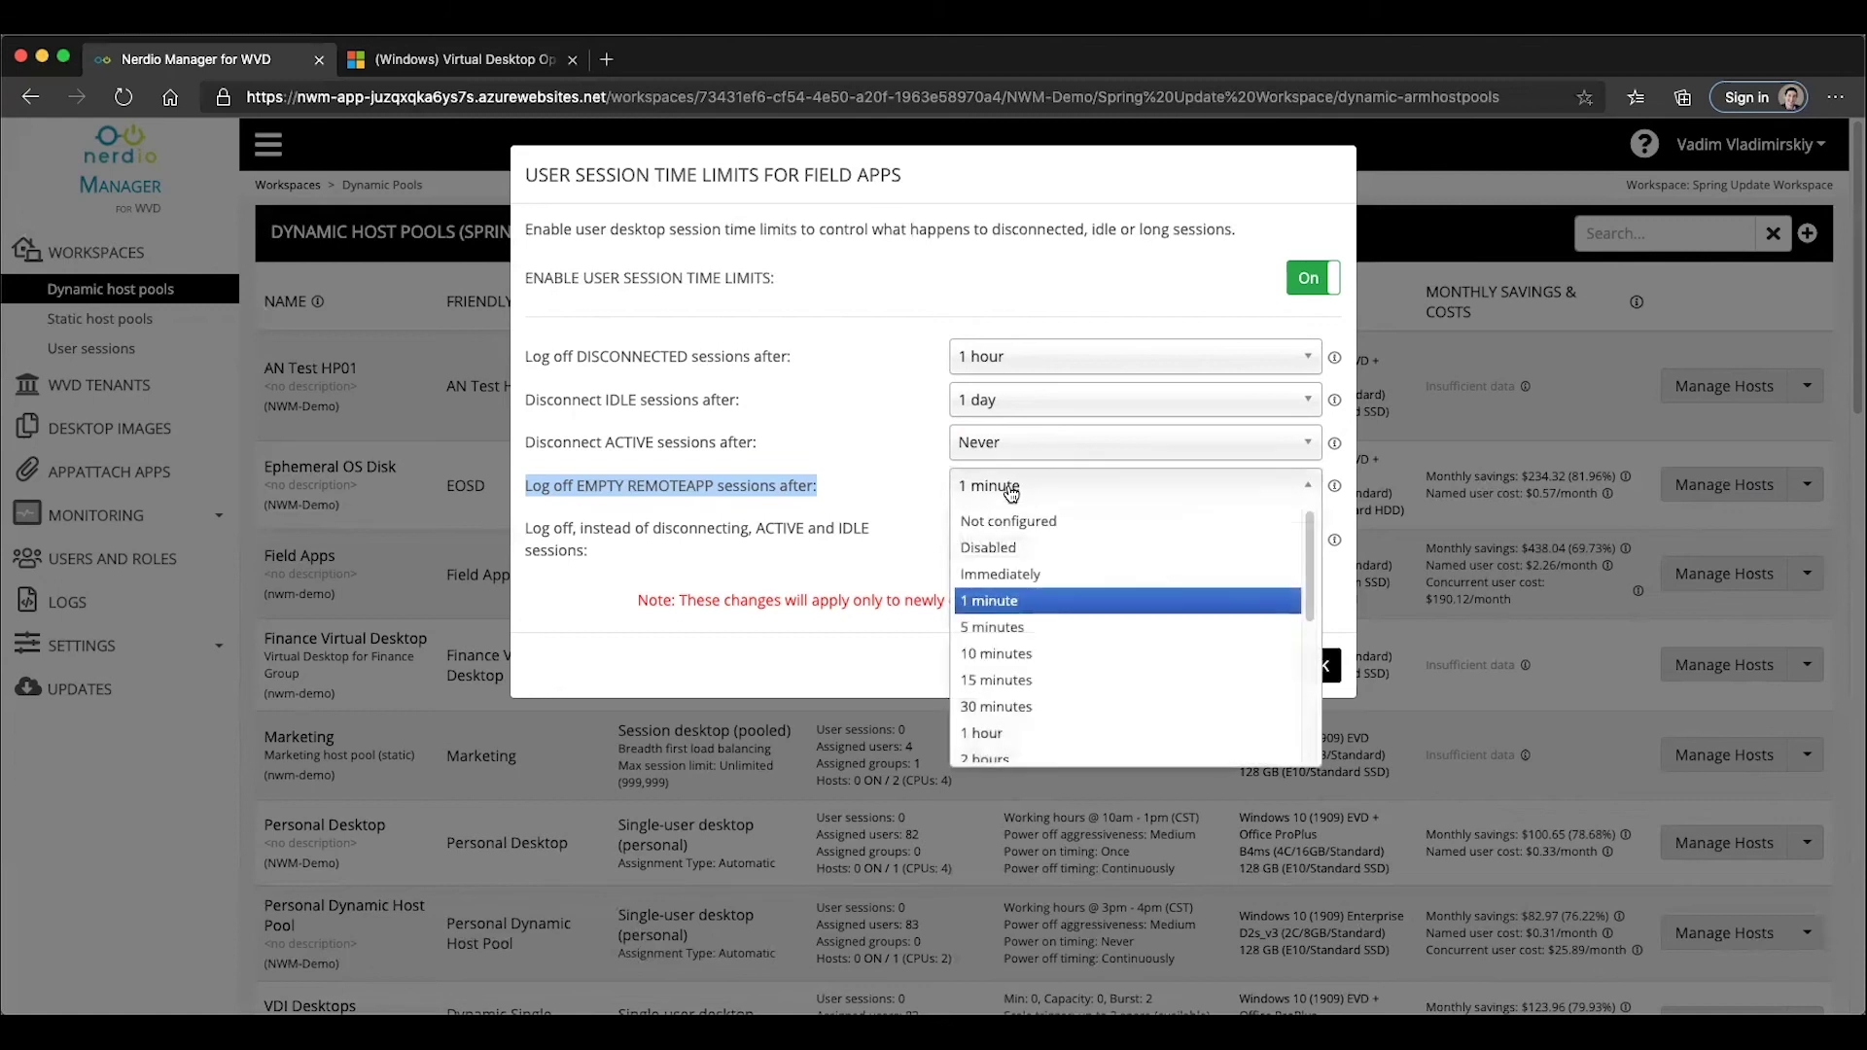
click(1016, 625)
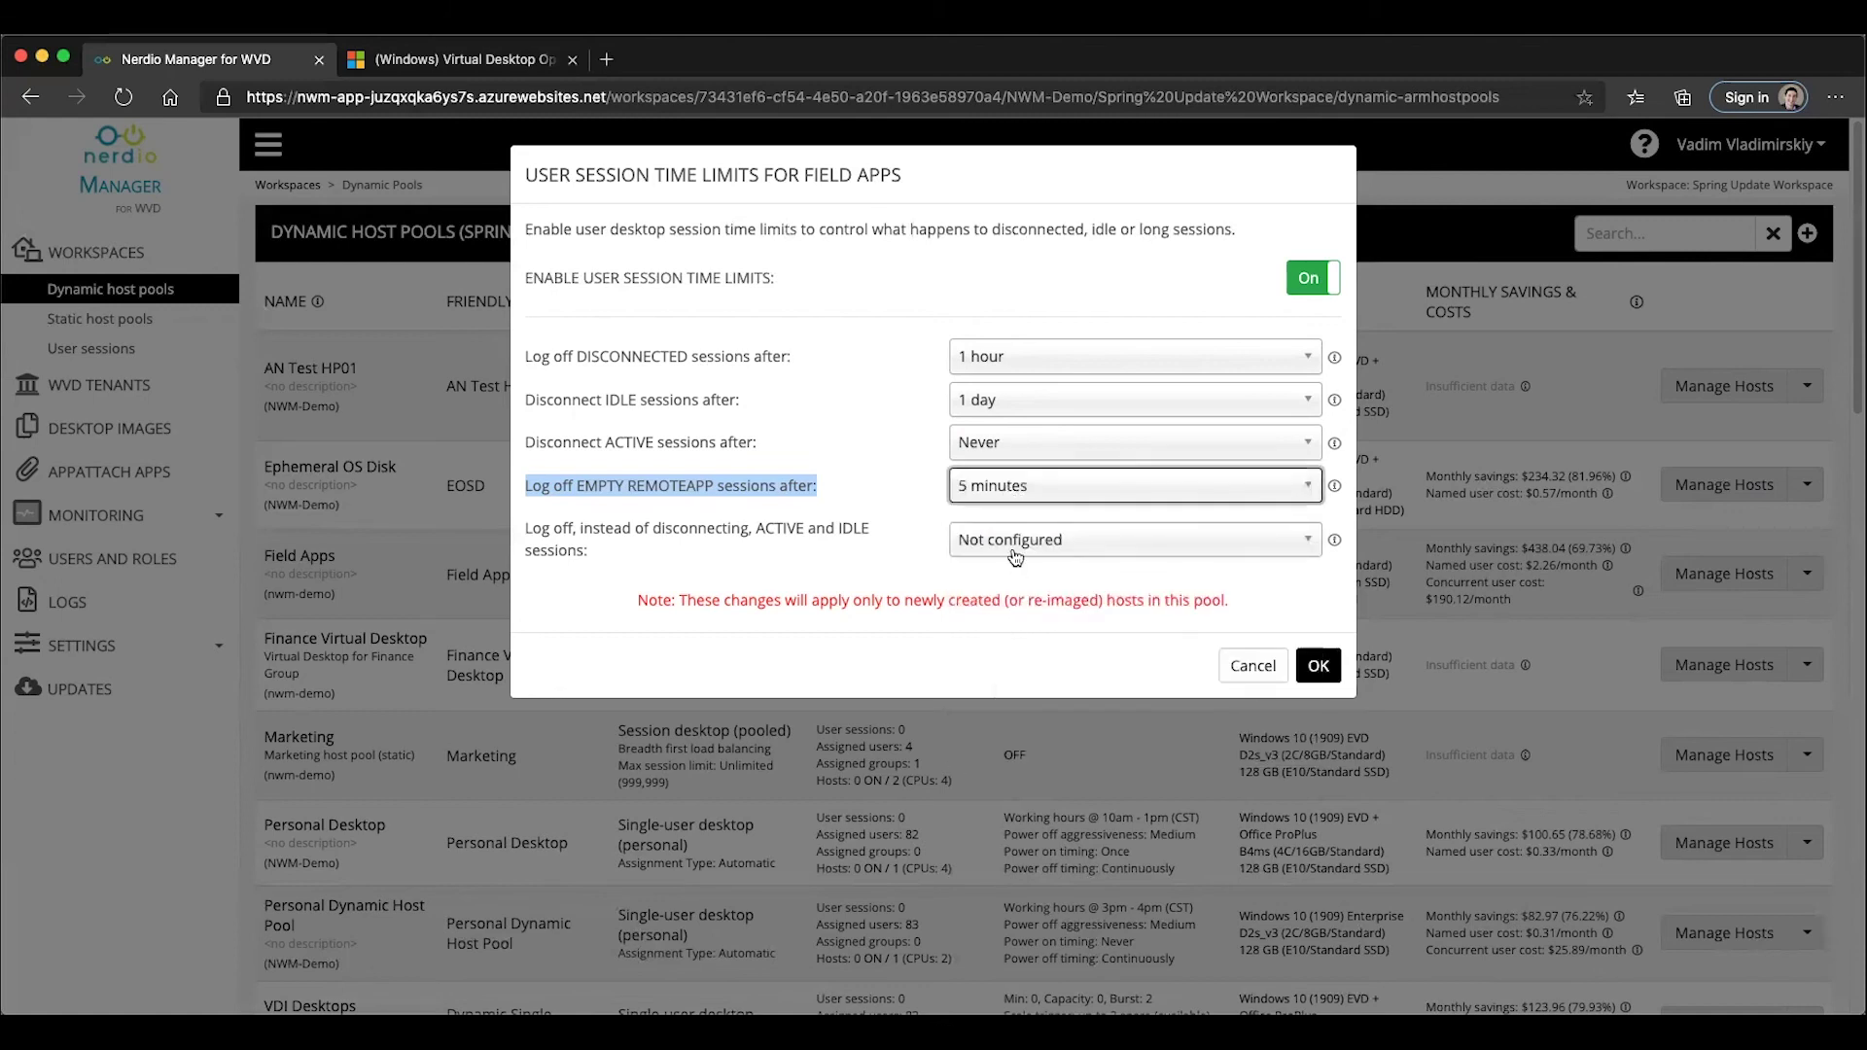